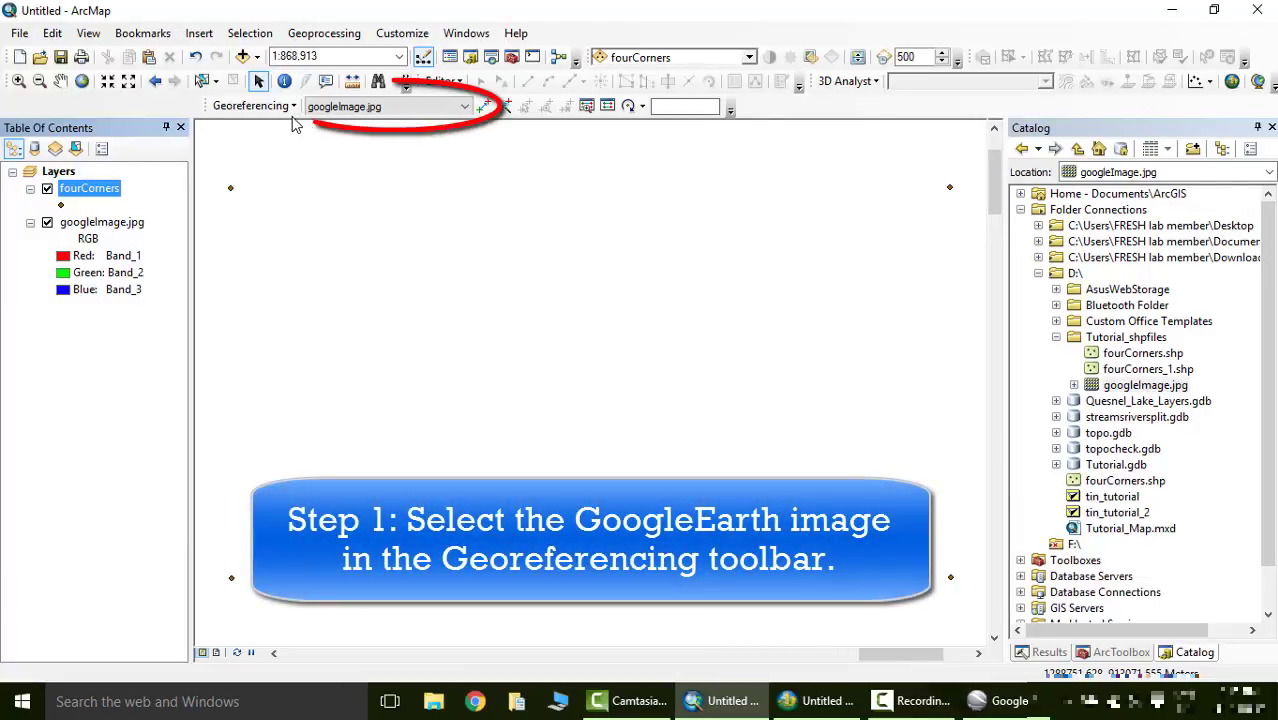
Select googleImage.jpg for georeferencing, zoom to its full extent, and start adding control points
click(468, 107)
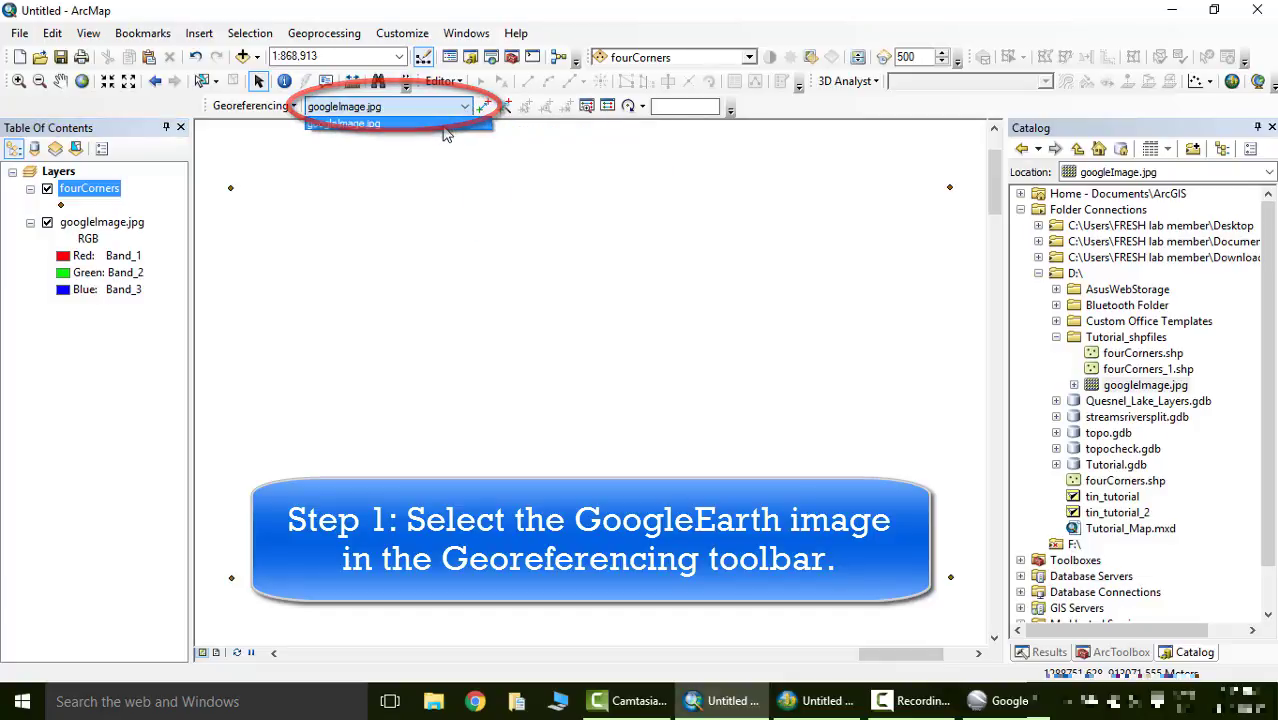
click(444, 126)
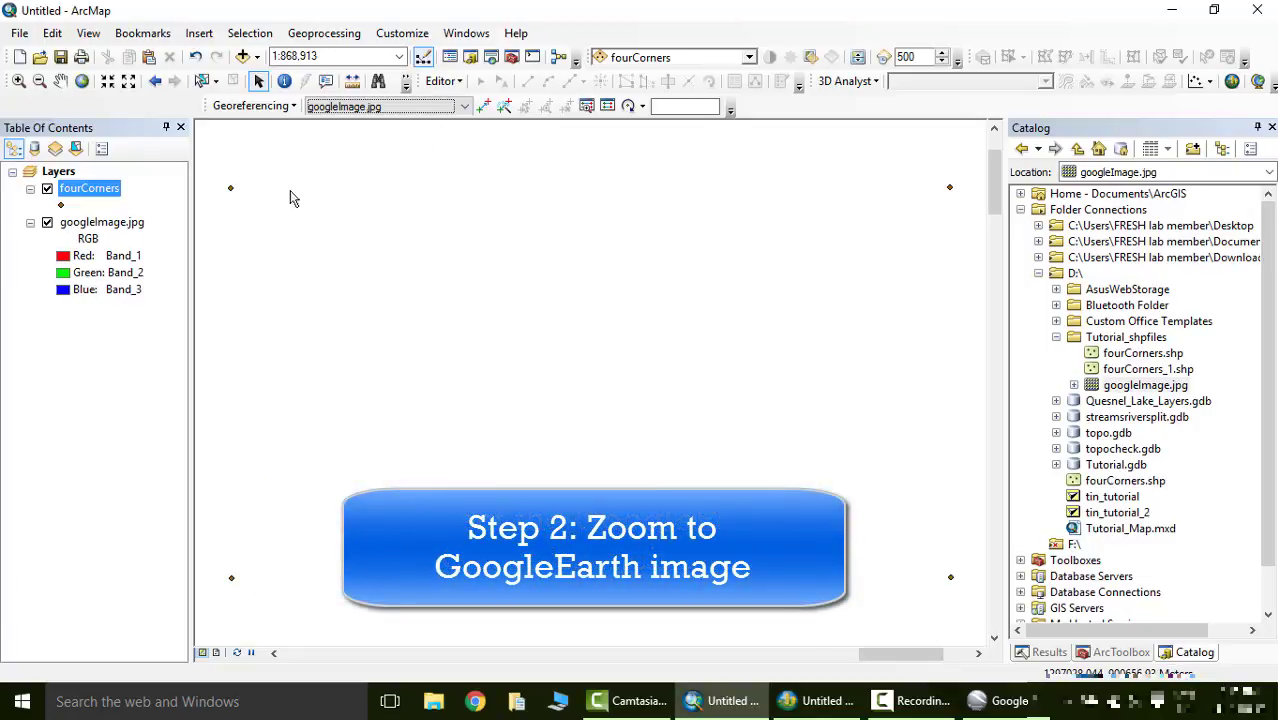
right_click(128, 223)
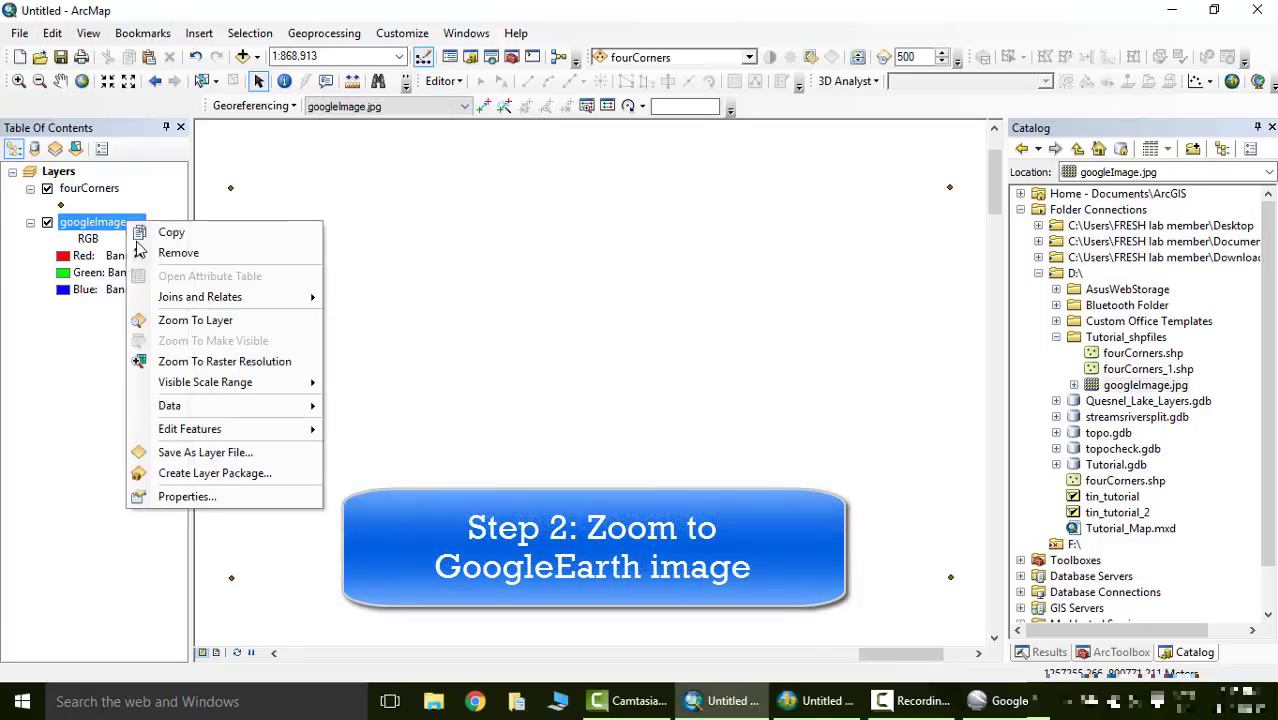
click(162, 322)
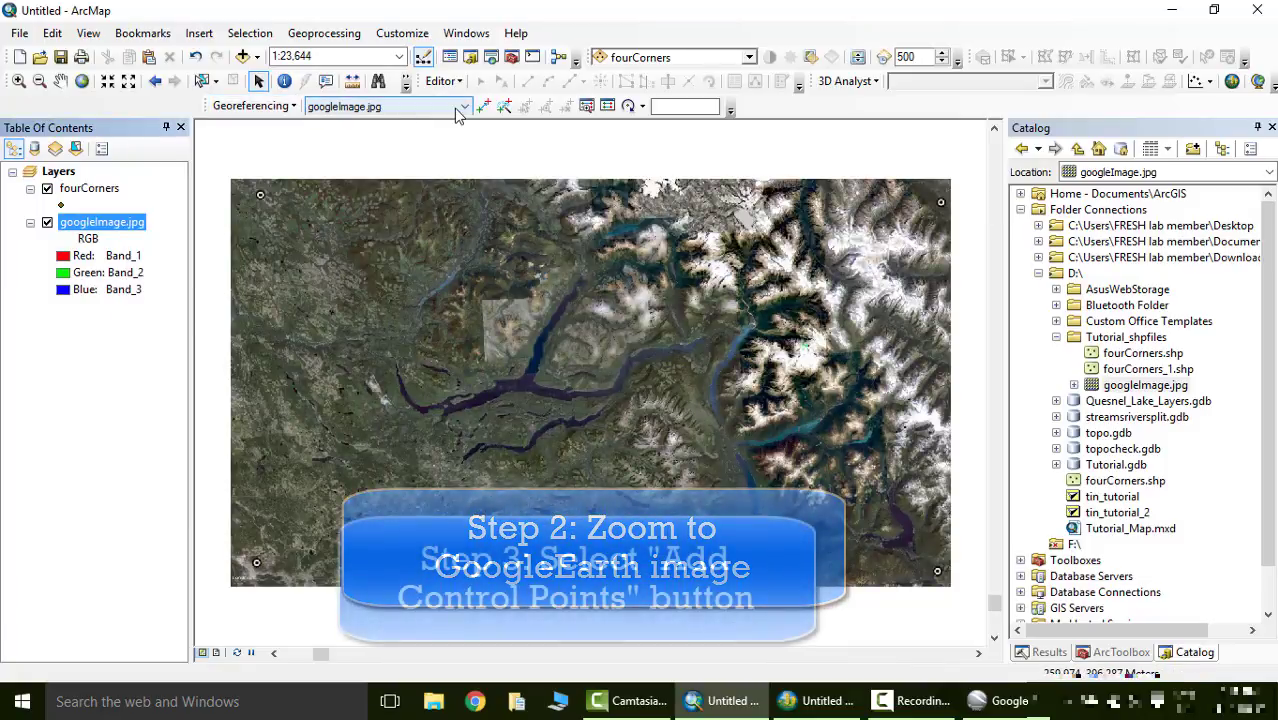
click(484, 107)
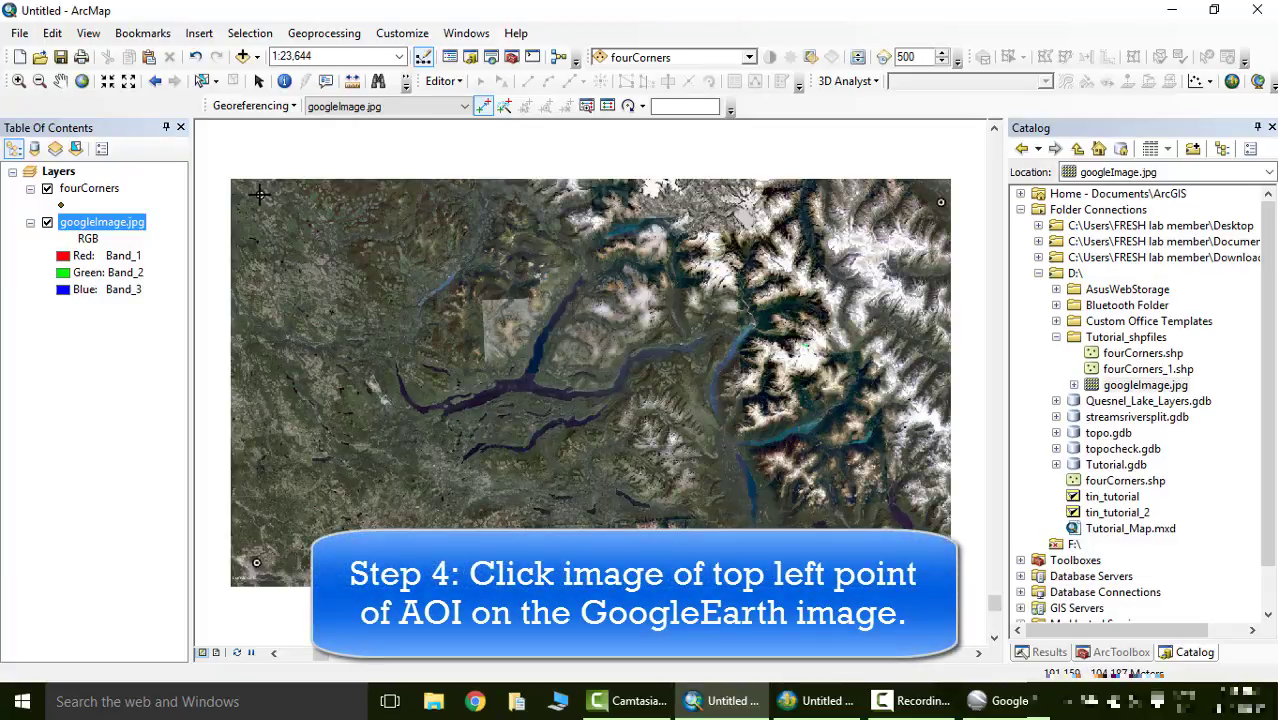
Zoom into the image's top-left target ring and place control point 1 at its centre
scroll(259, 194, up, 3)
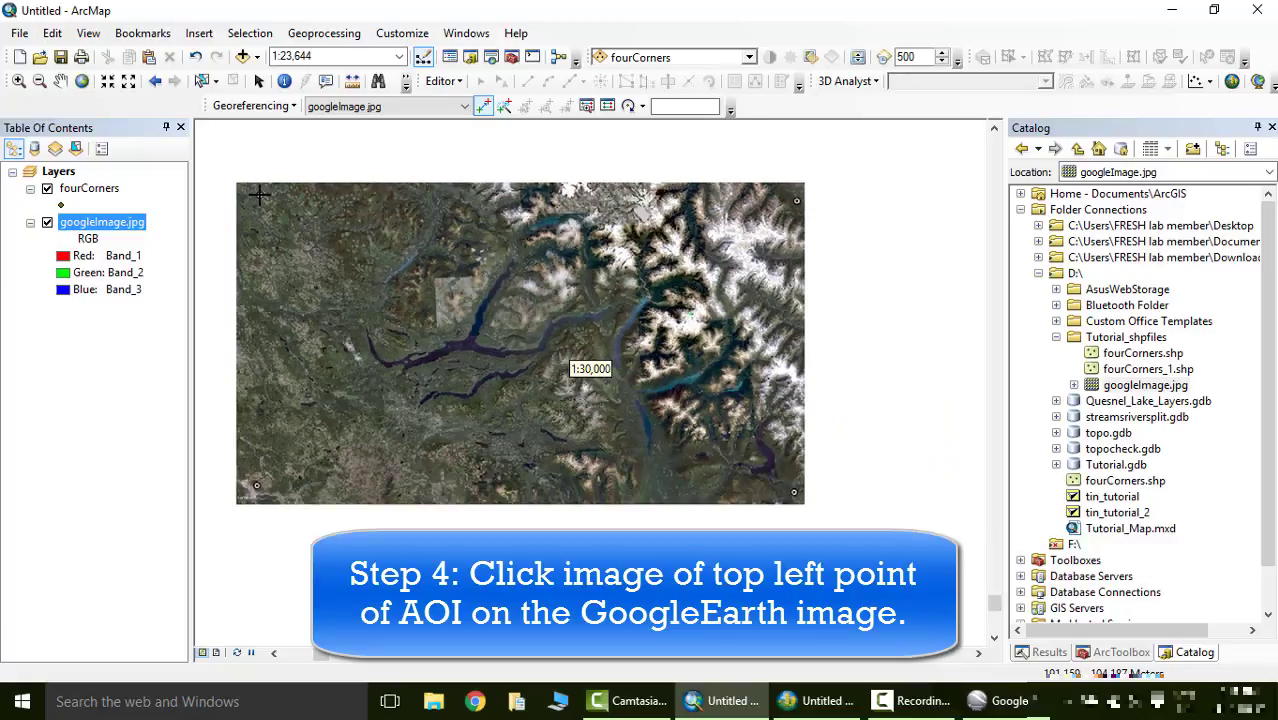
scroll(259, 194, up, 3)
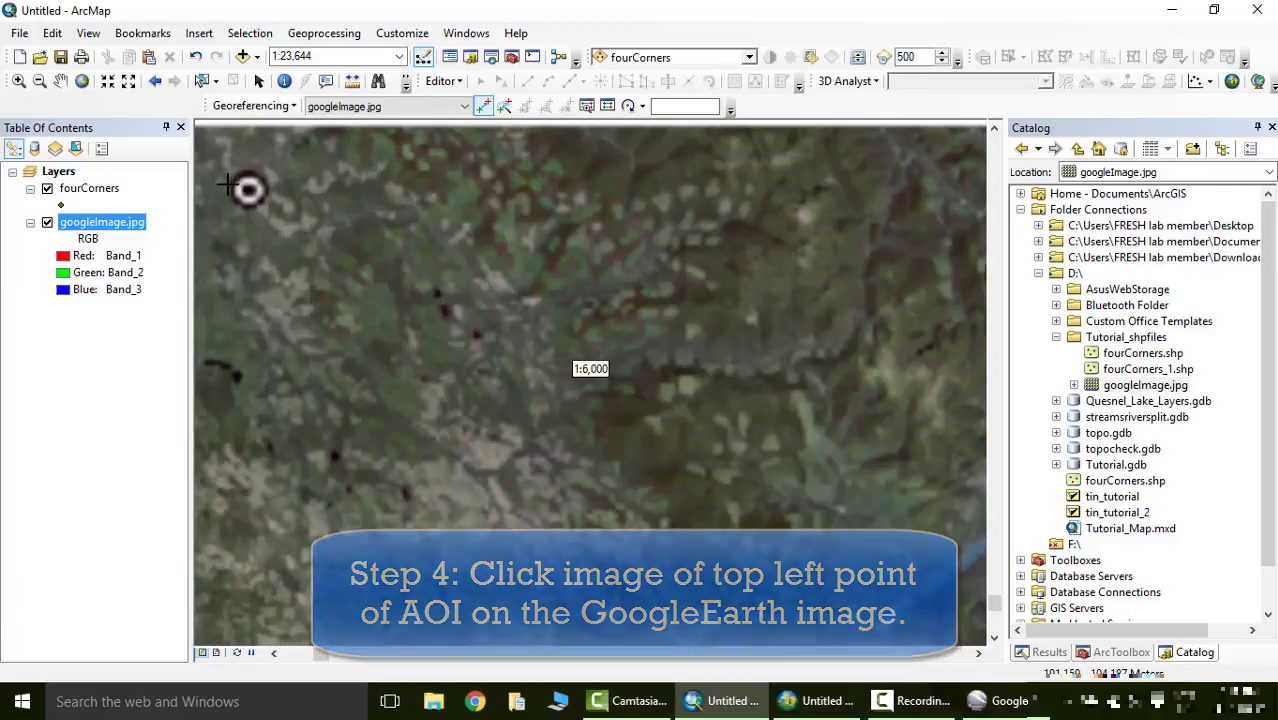
scroll(219, 172, up, 4)
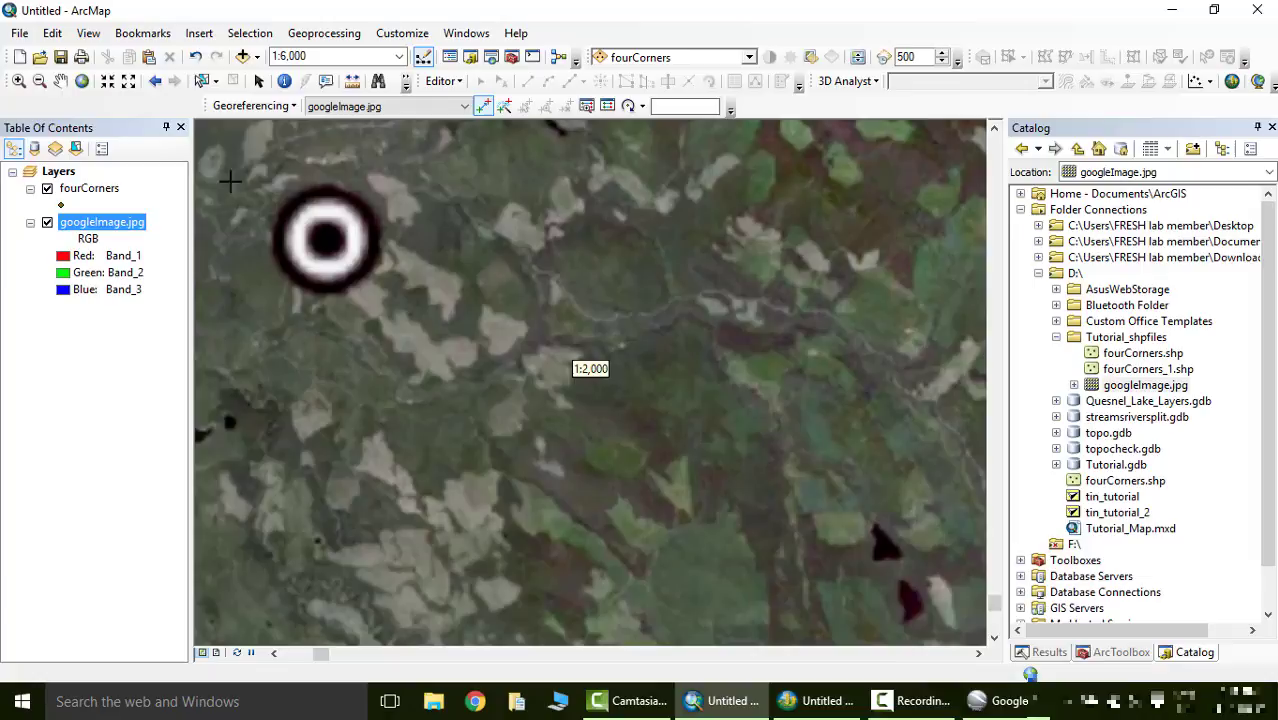
scroll(257, 122, up, 3)
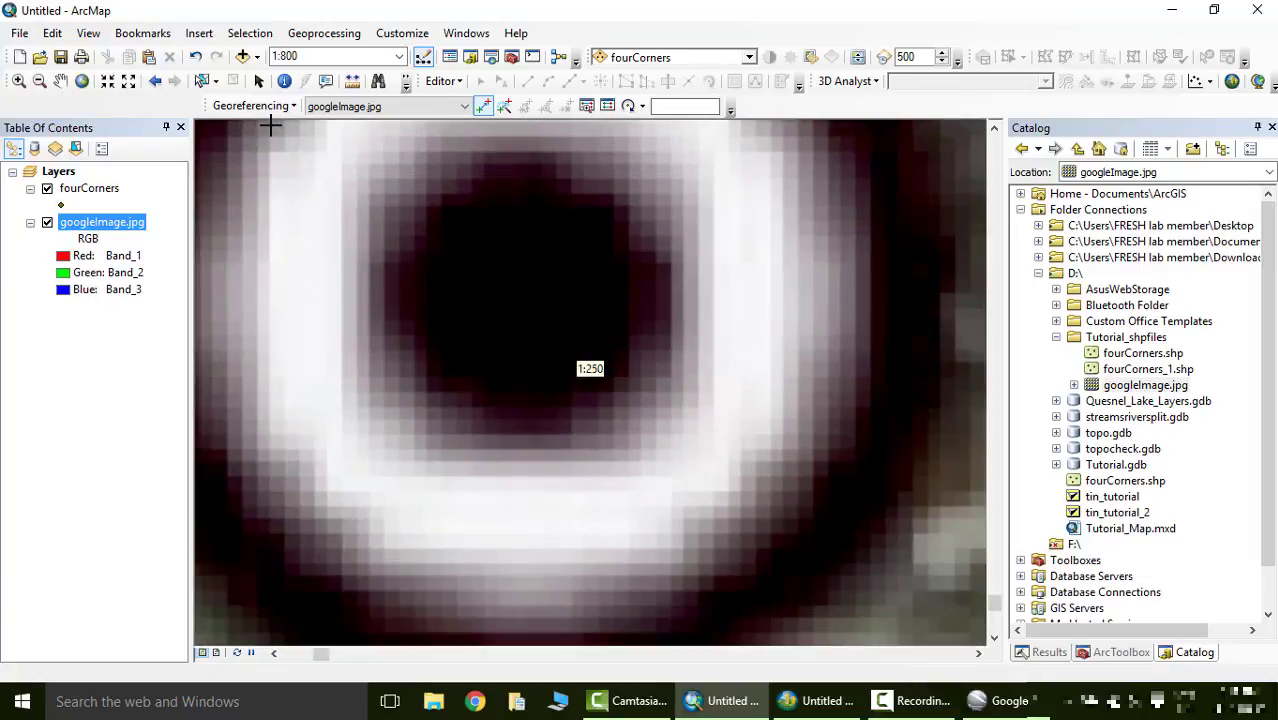
scroll(368, 177, up, 1)
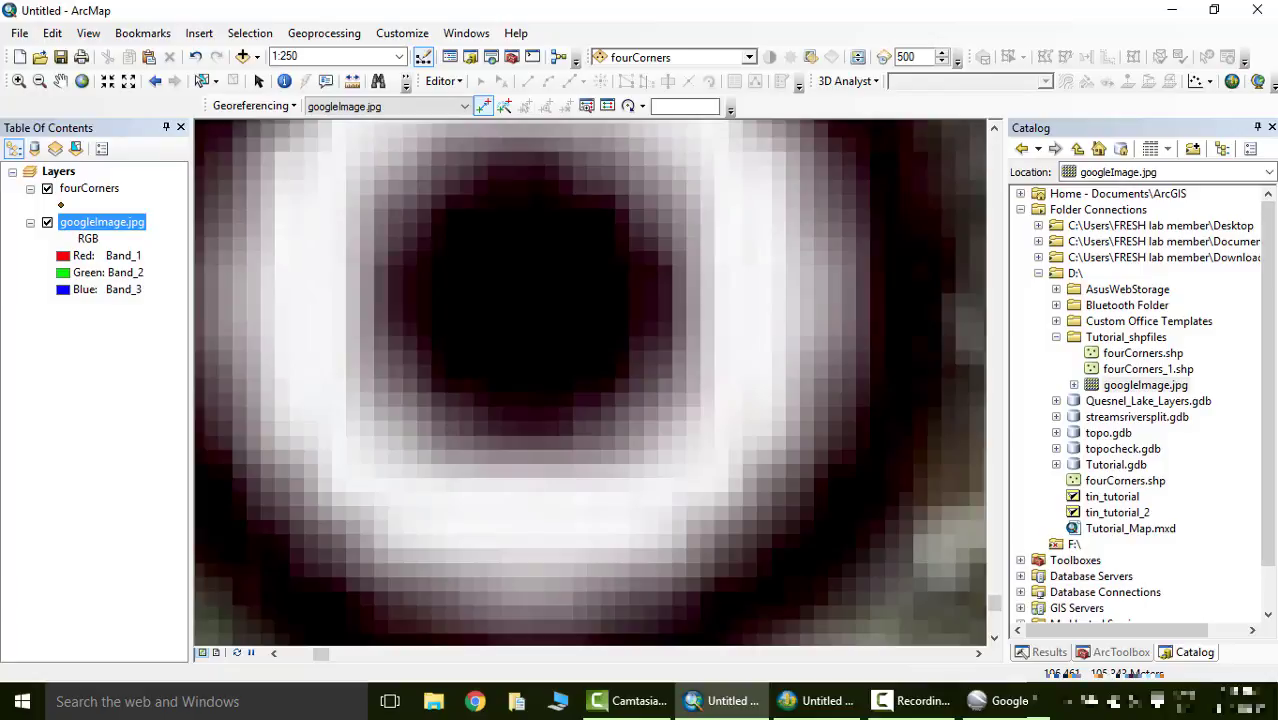
click(530, 291)
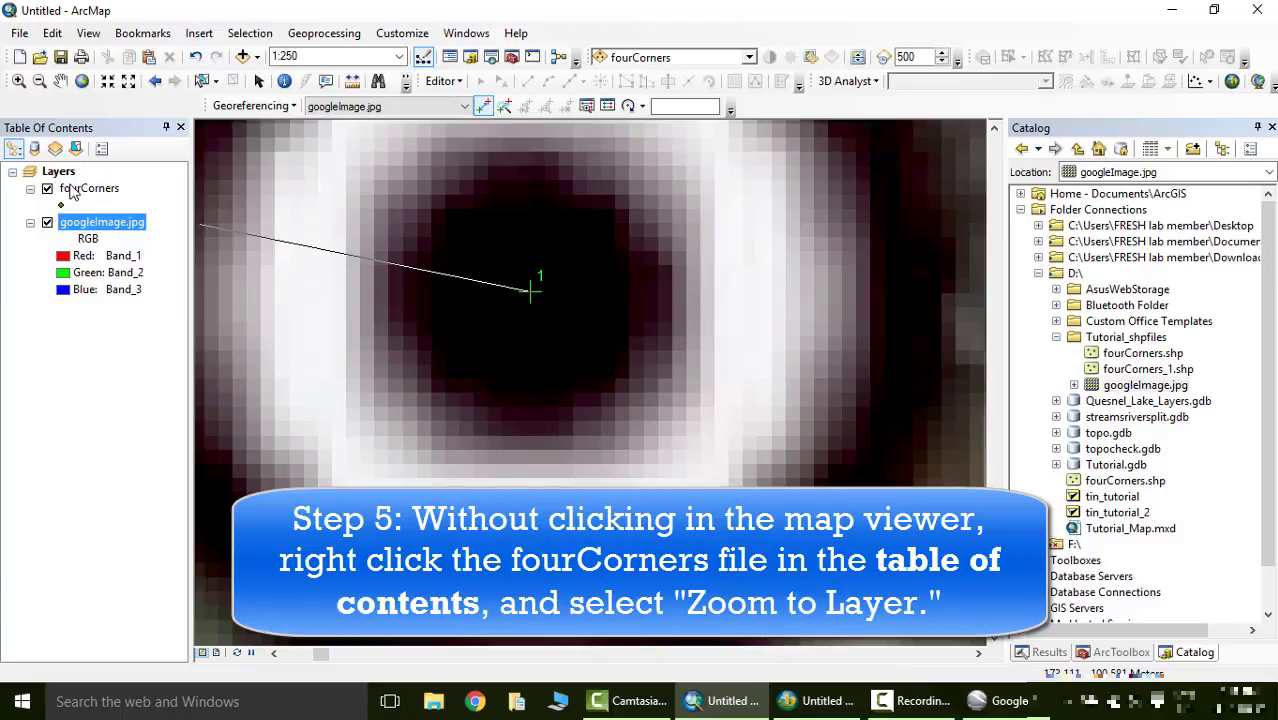
Zoom to the fourCorners layer and link point 1 to the top-left fourCorners point
right_click(84, 192)
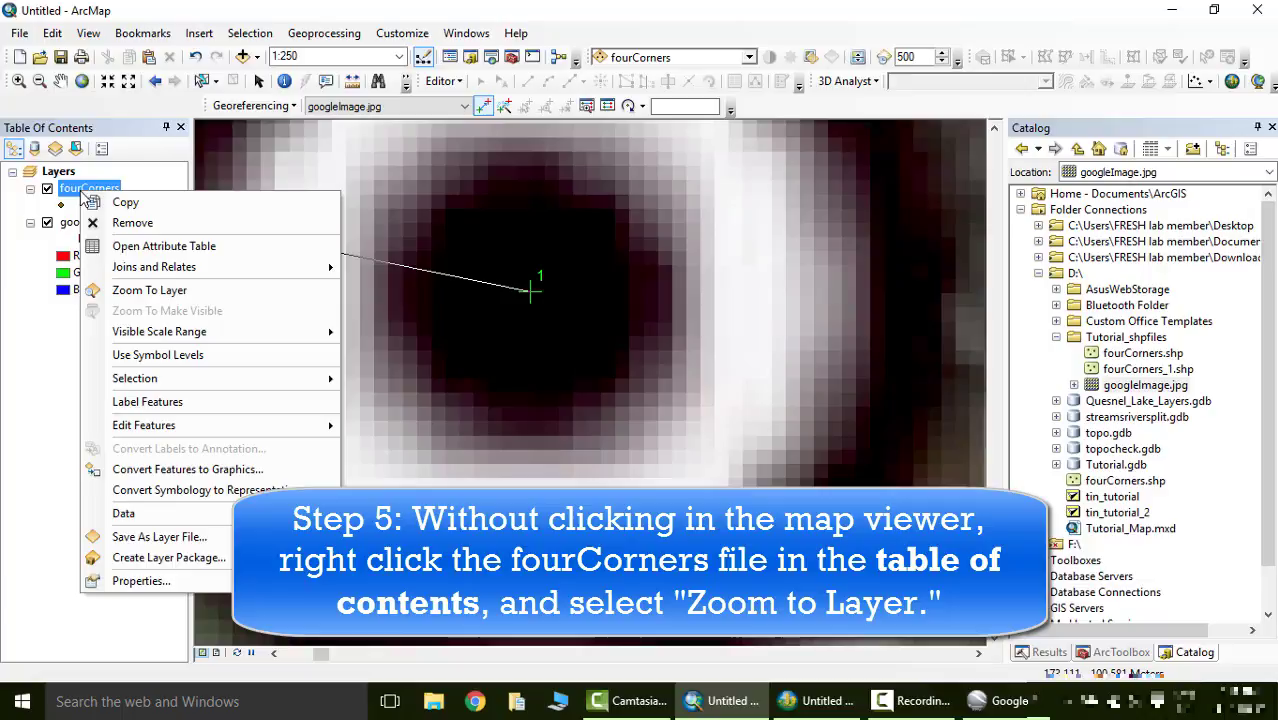
click(169, 290)
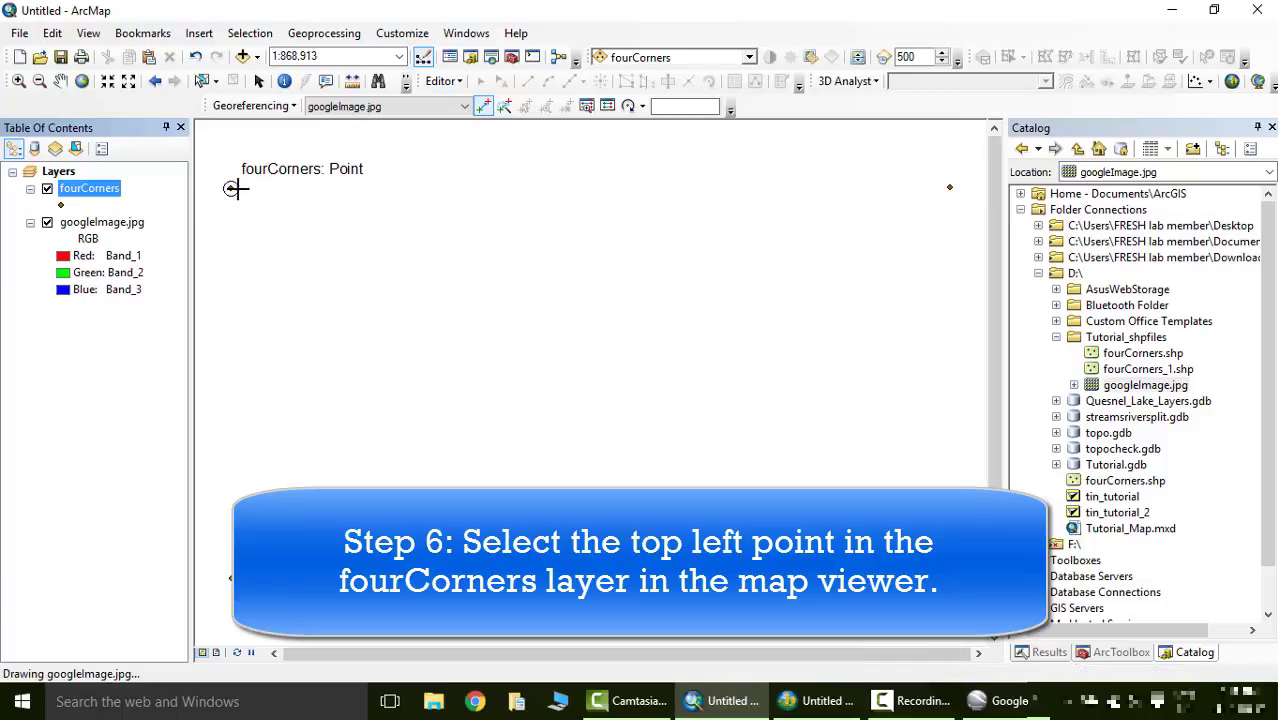
click(232, 188)
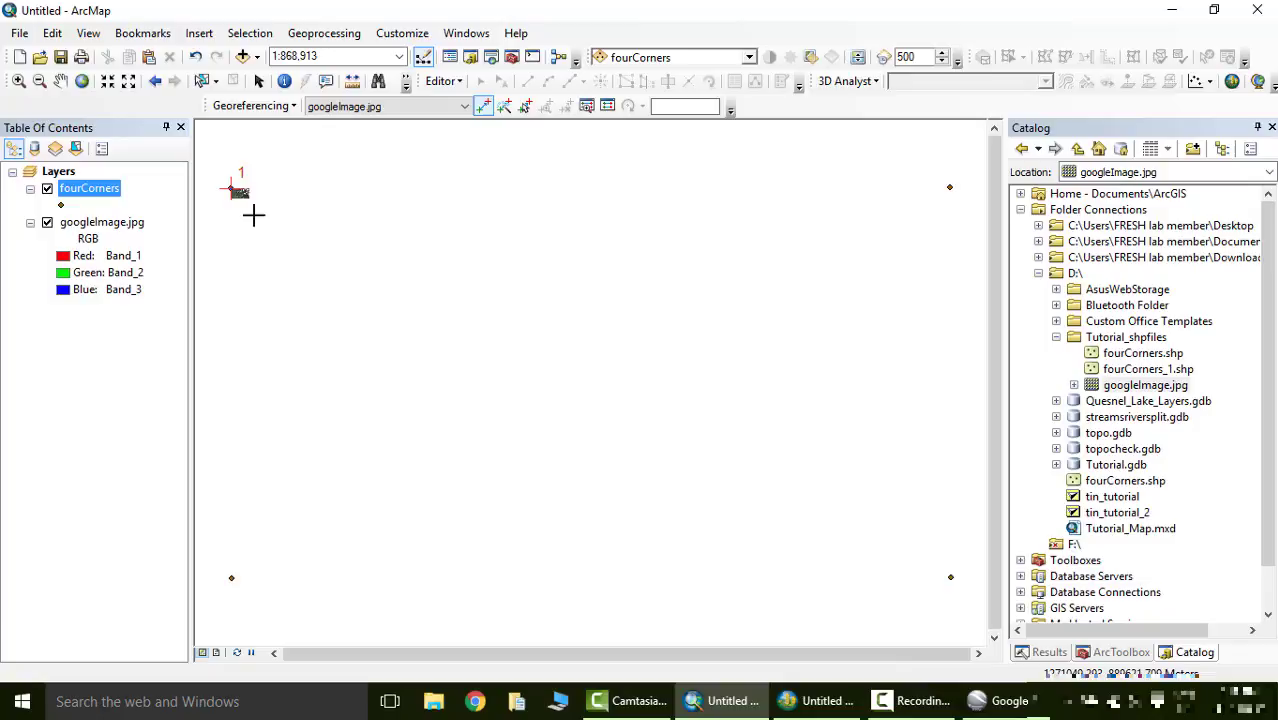
scroll(222, 176, down, 1)
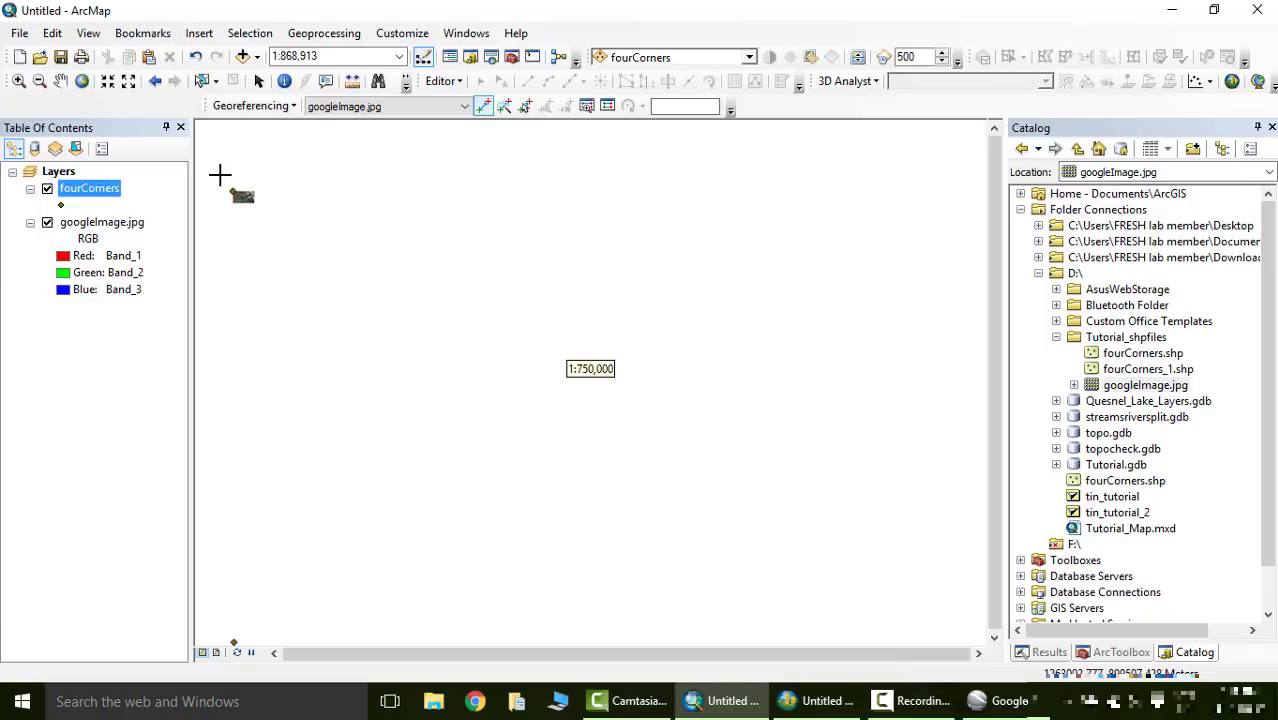
scroll(222, 178, down, 3)
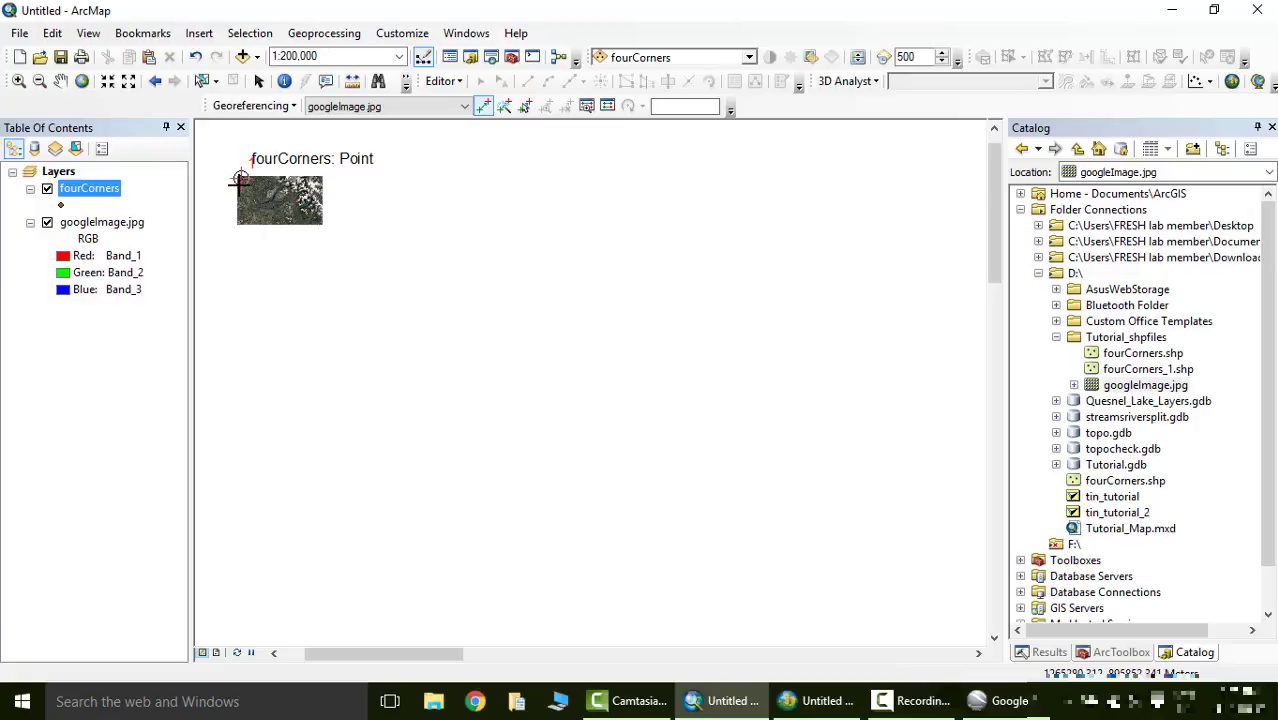
key(F10)
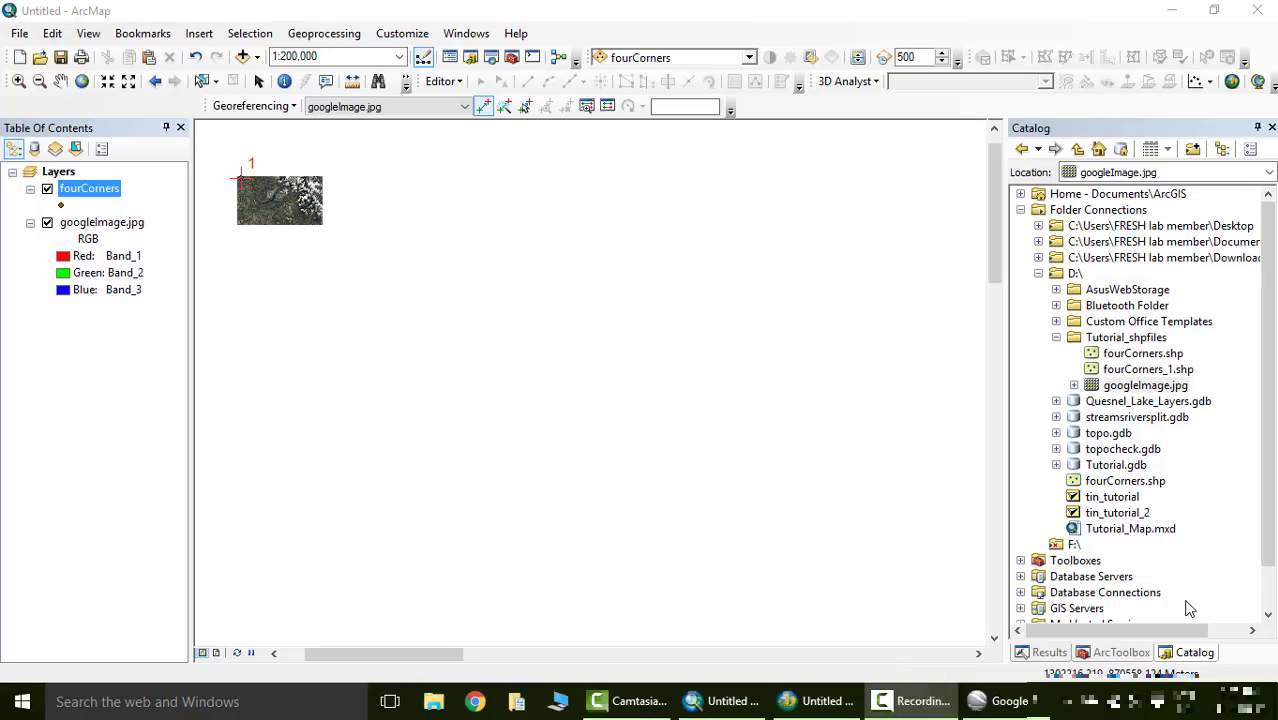
Zoom to the Google image, move to its upper-right target ring, and place control point 2 there
right_click(135, 232)
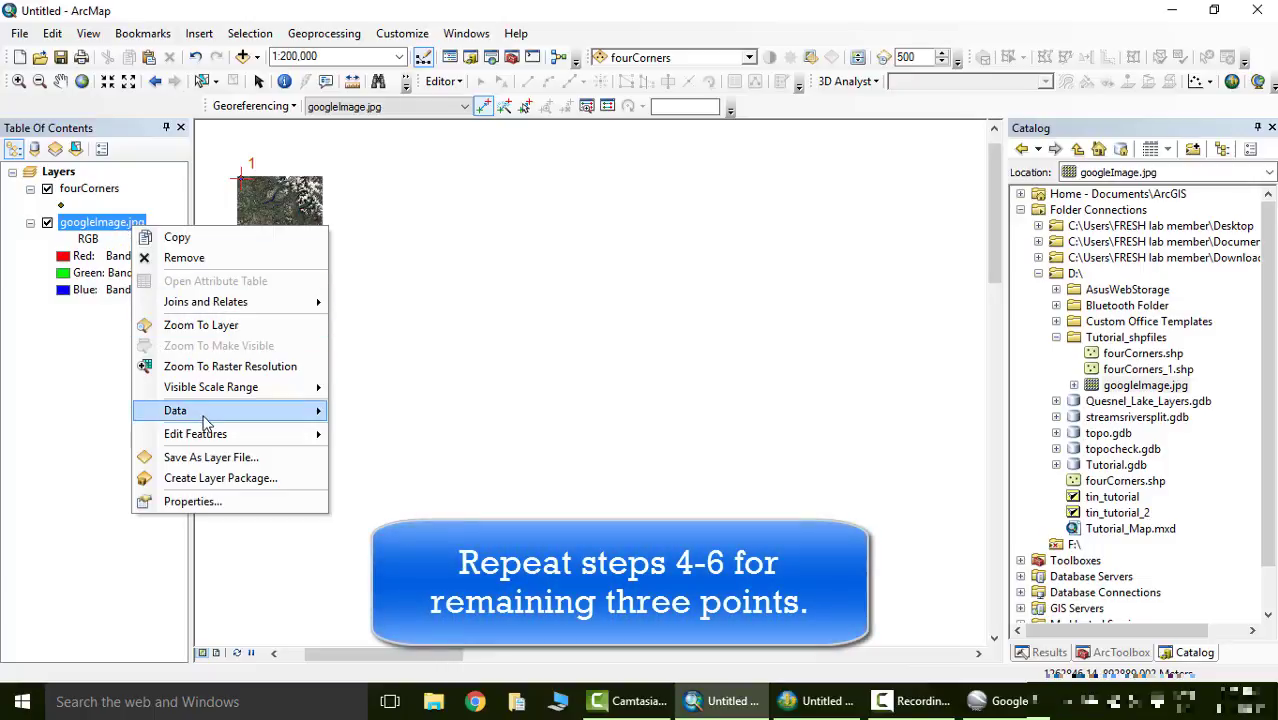
click(215, 326)
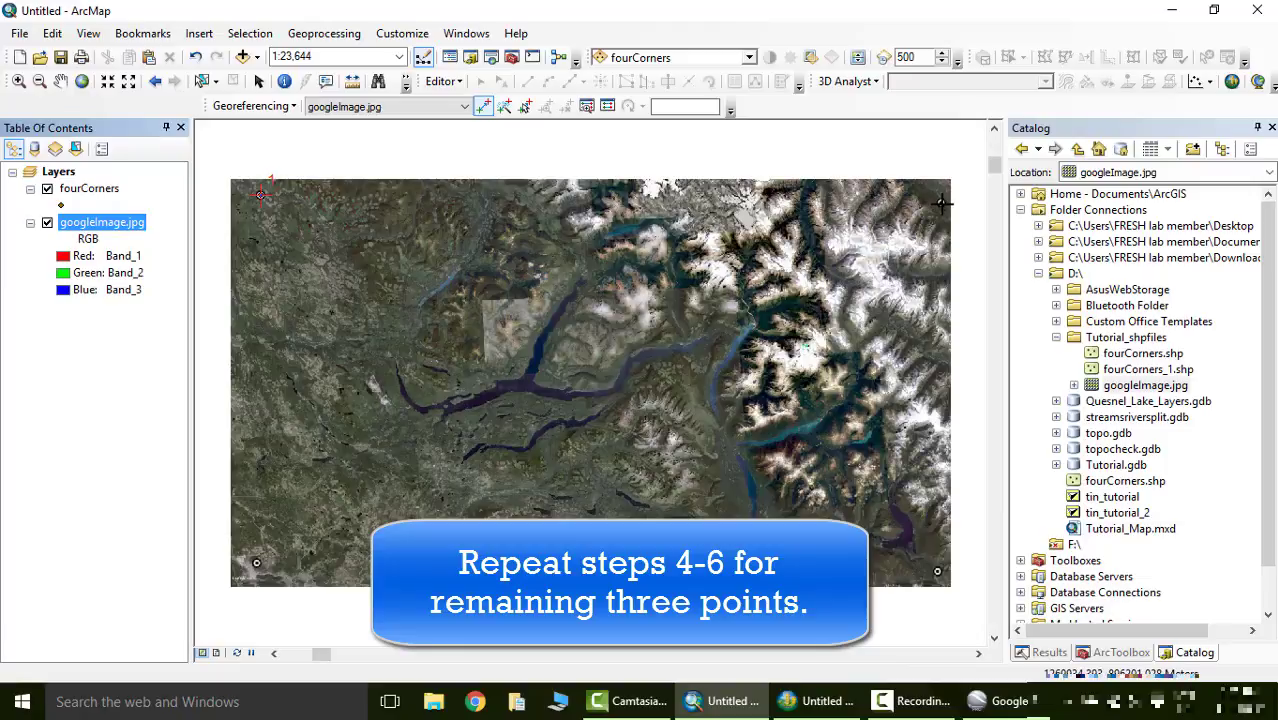
scroll(941, 203, up, 10)
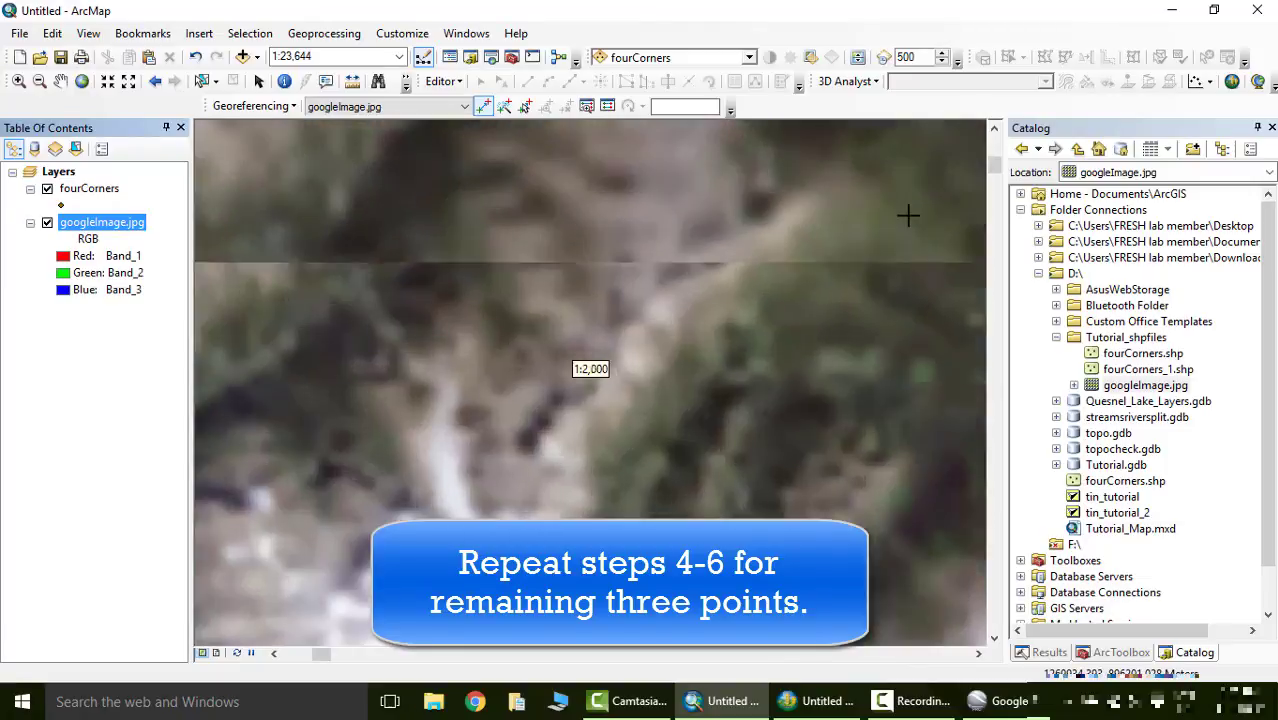
scroll(908, 215, up, 3)
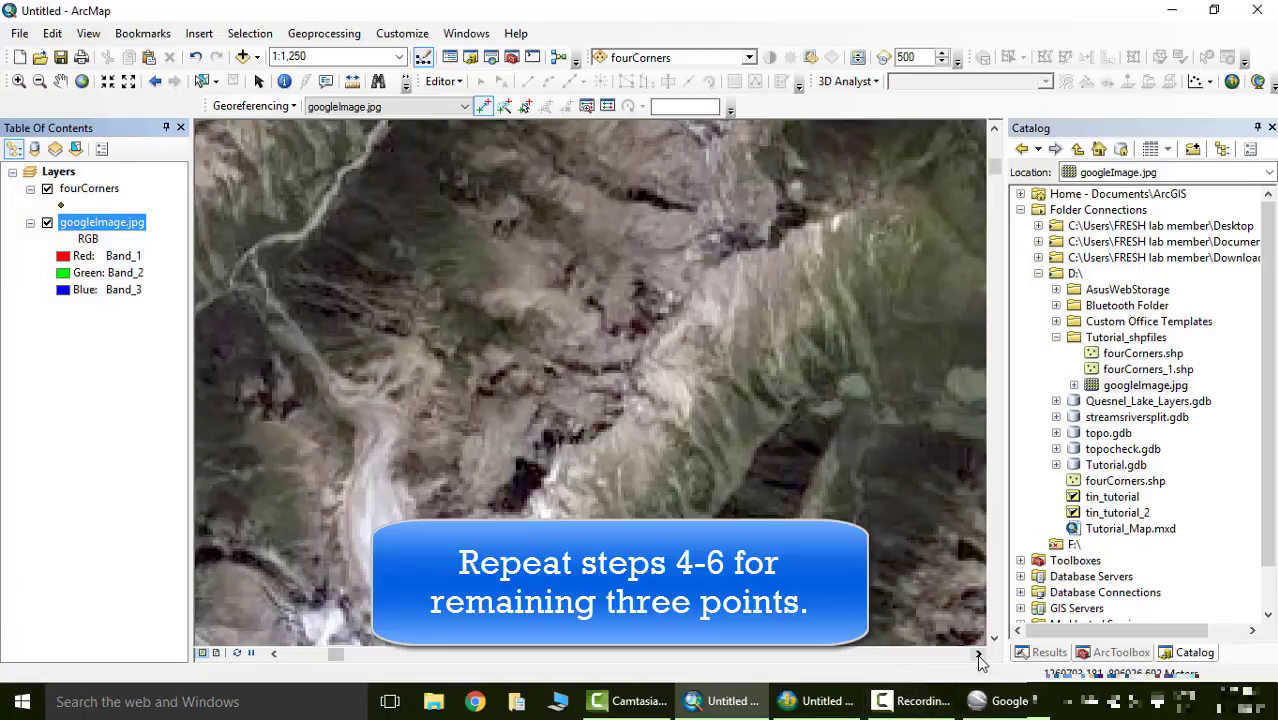
click(979, 656)
click(979, 656)
click(979, 656)
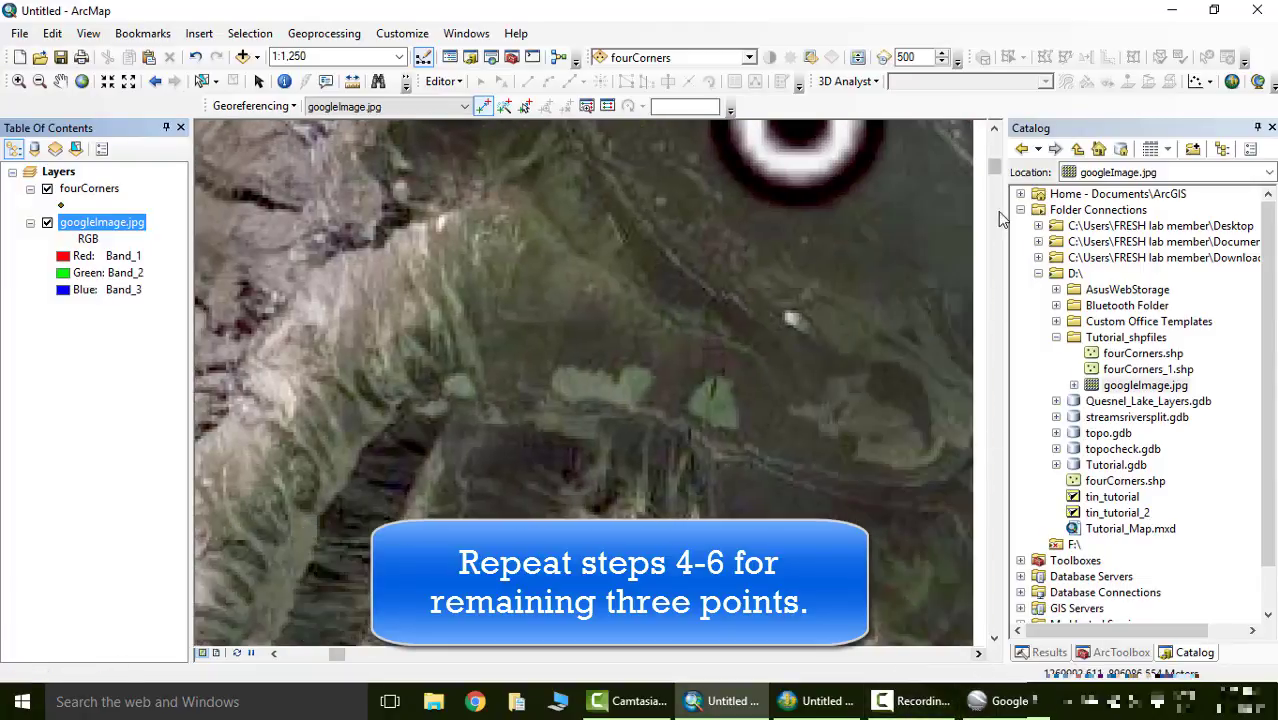
click(994, 128)
click(994, 128)
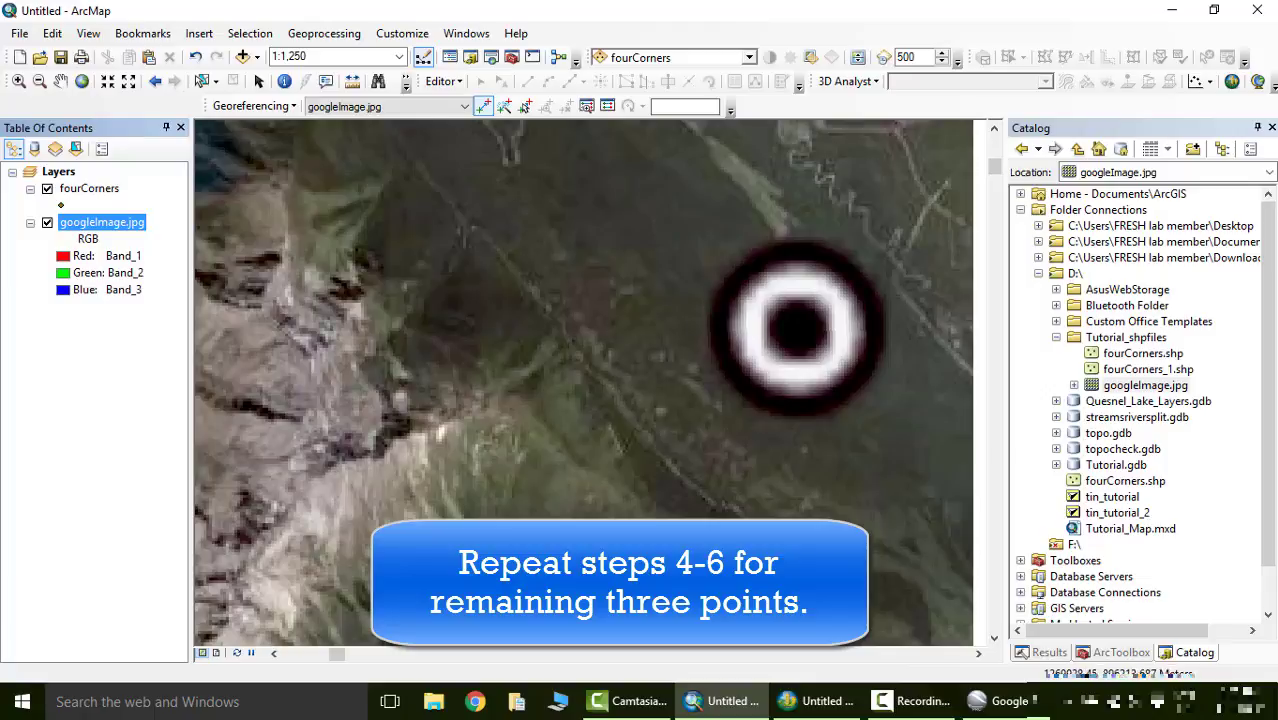
scroll(588, 366, up, 3)
scroll(588, 366, up, 3)
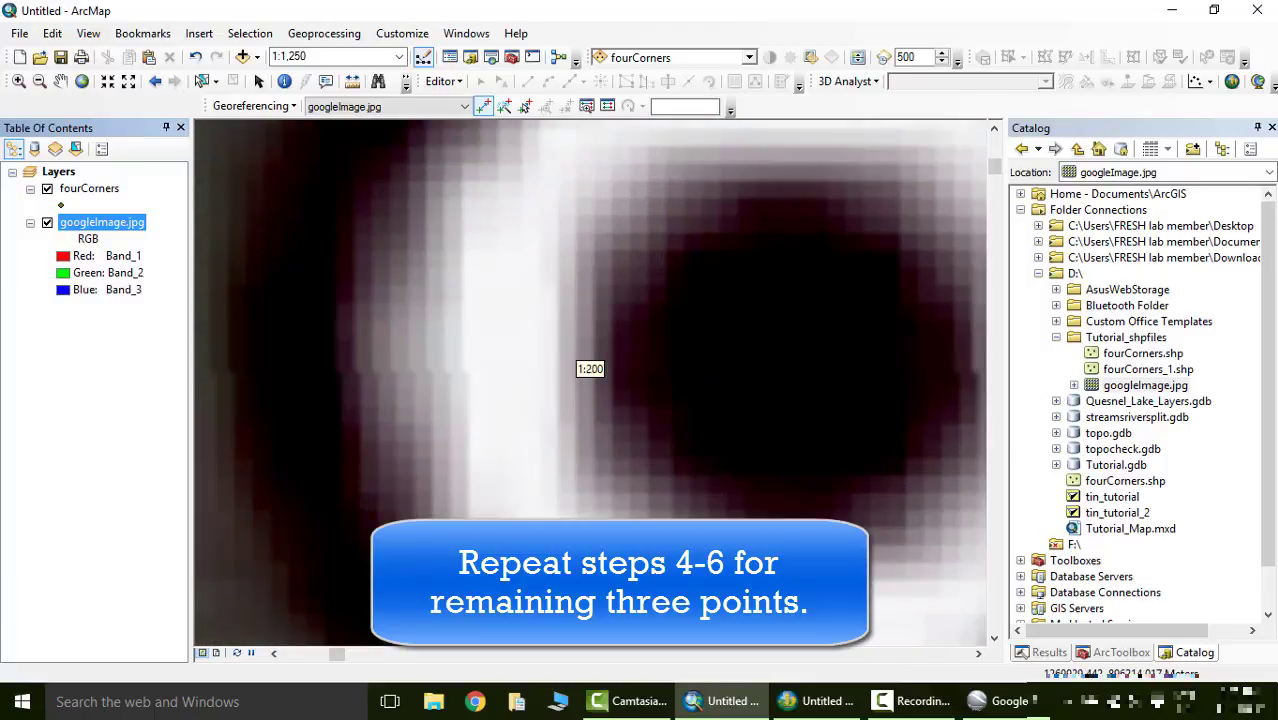
click(785, 348)
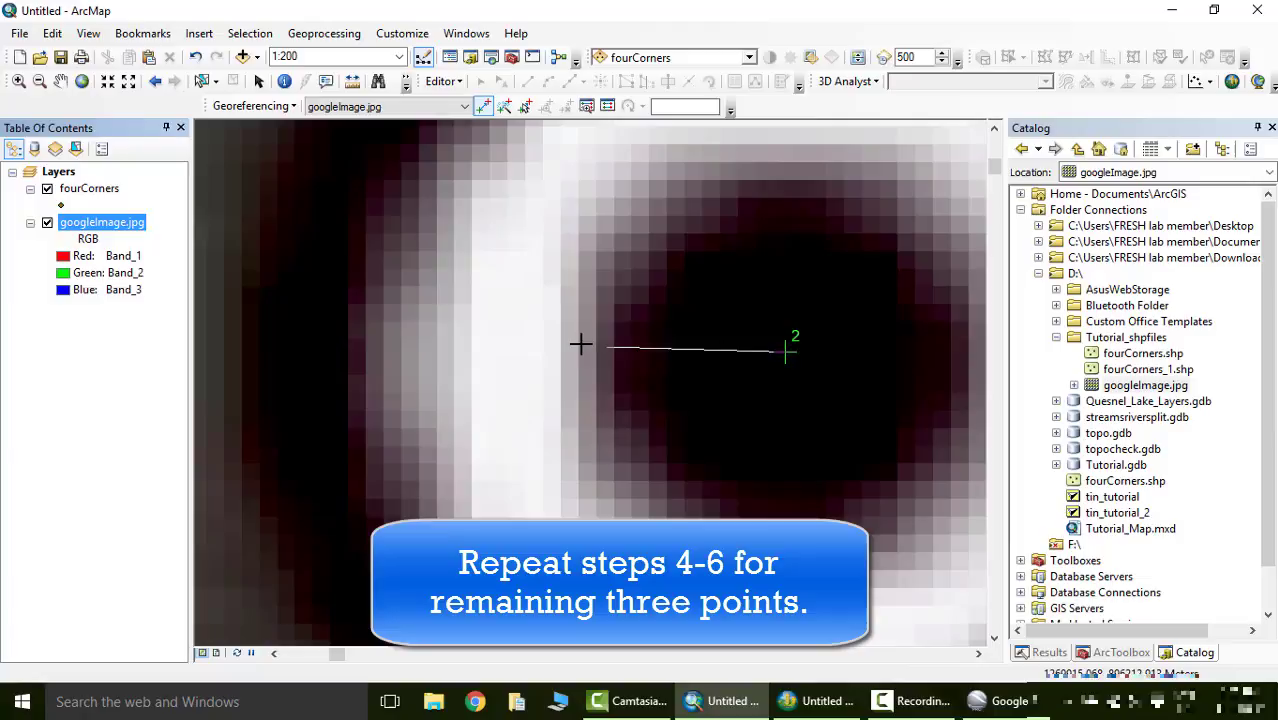
Zoom to fourCorners and link control point 2 to the upper-right fourCorners point
click(108, 193)
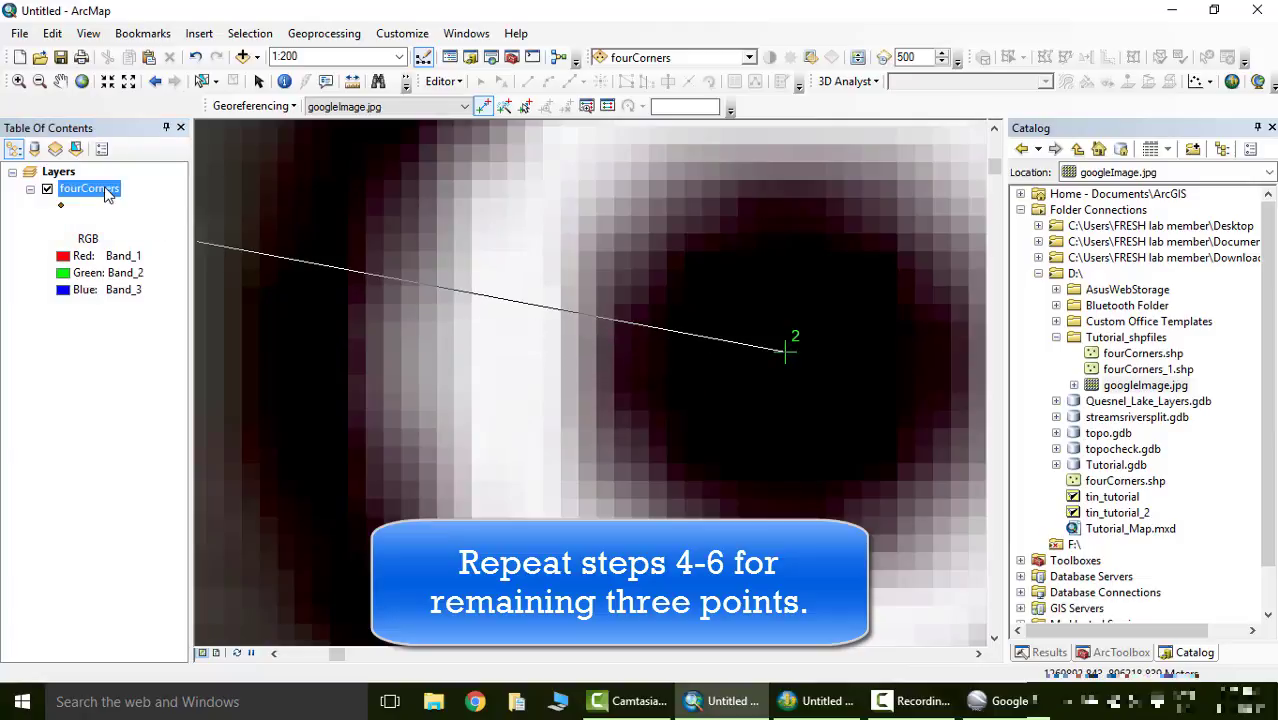
right_click(108, 193)
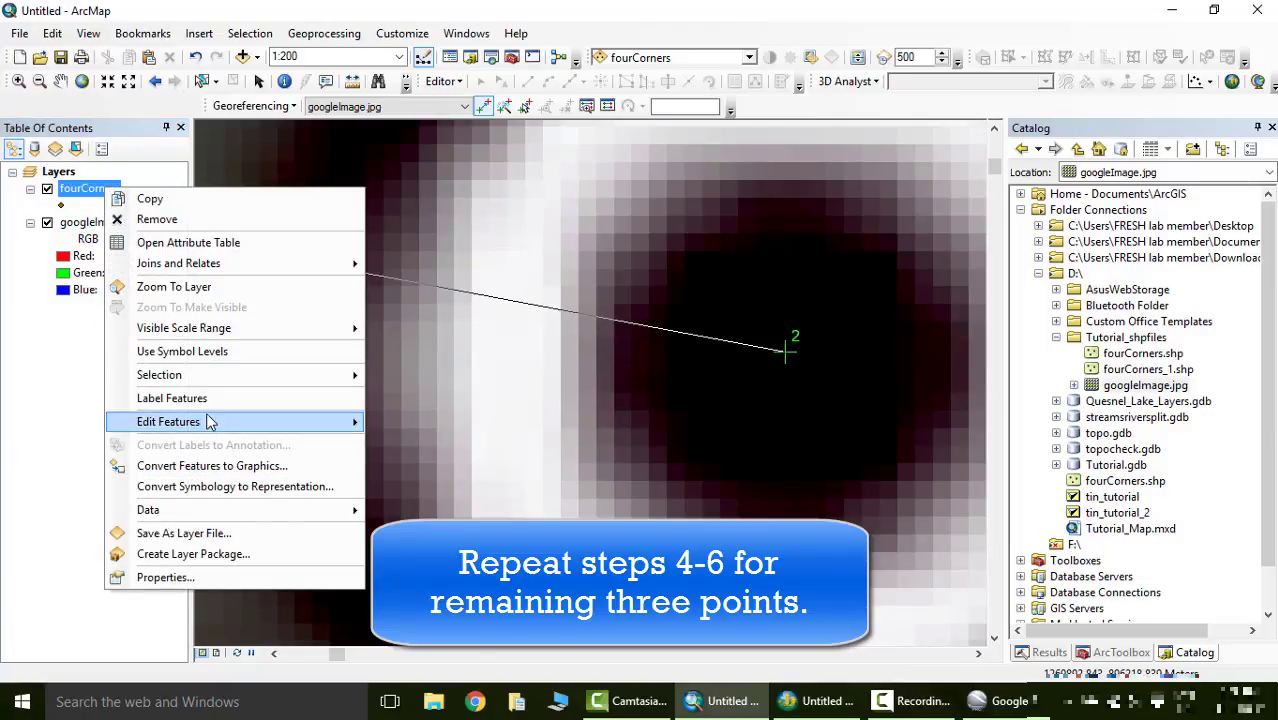
click(237, 287)
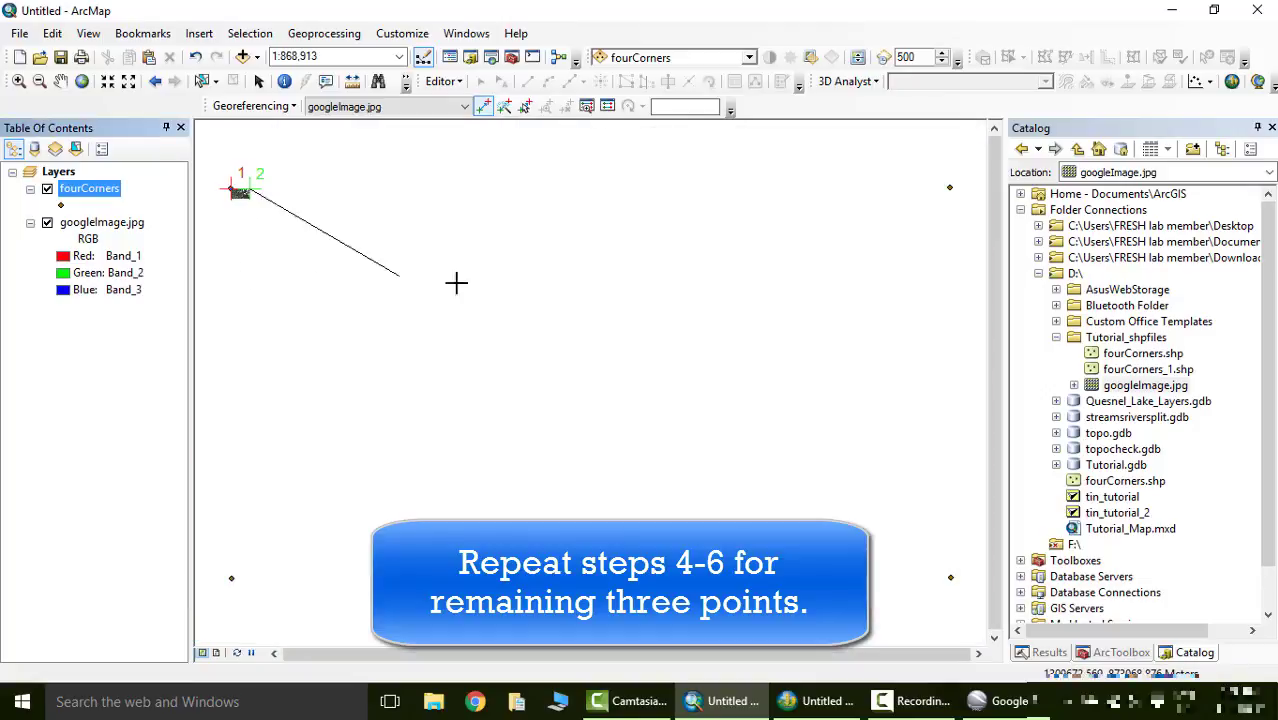
click(949, 187)
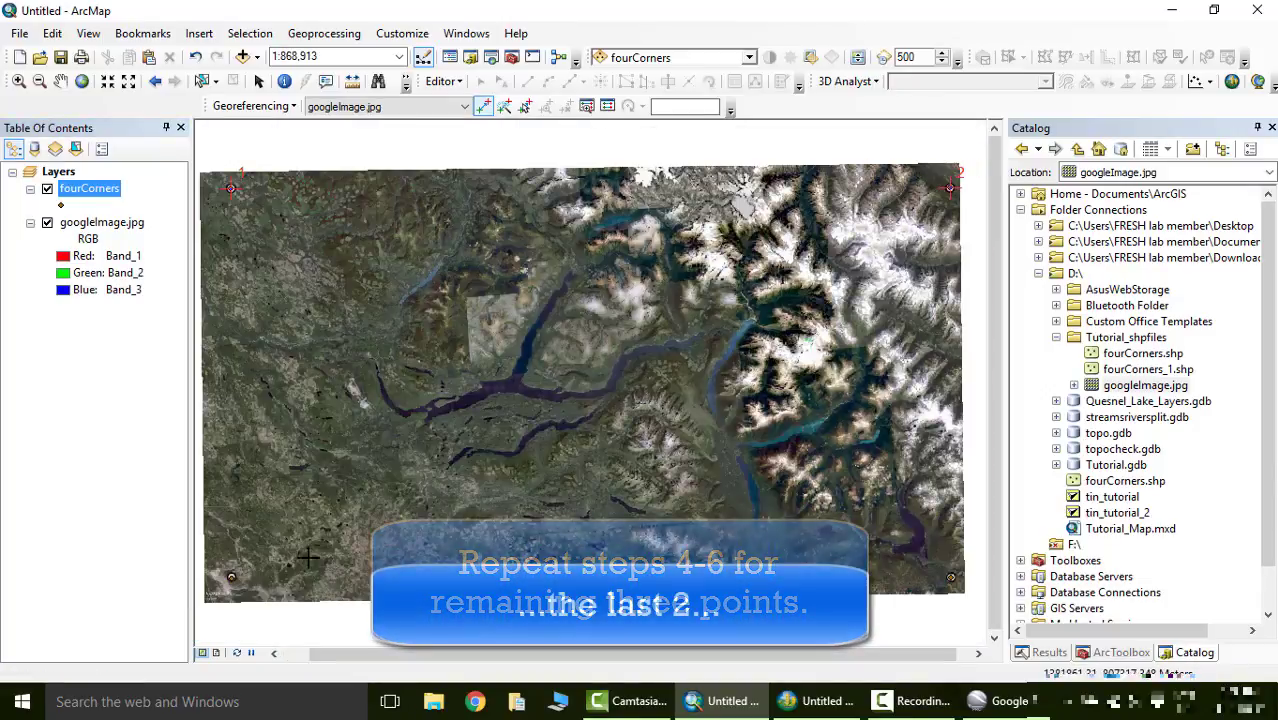
scroll(308, 558, down, 10)
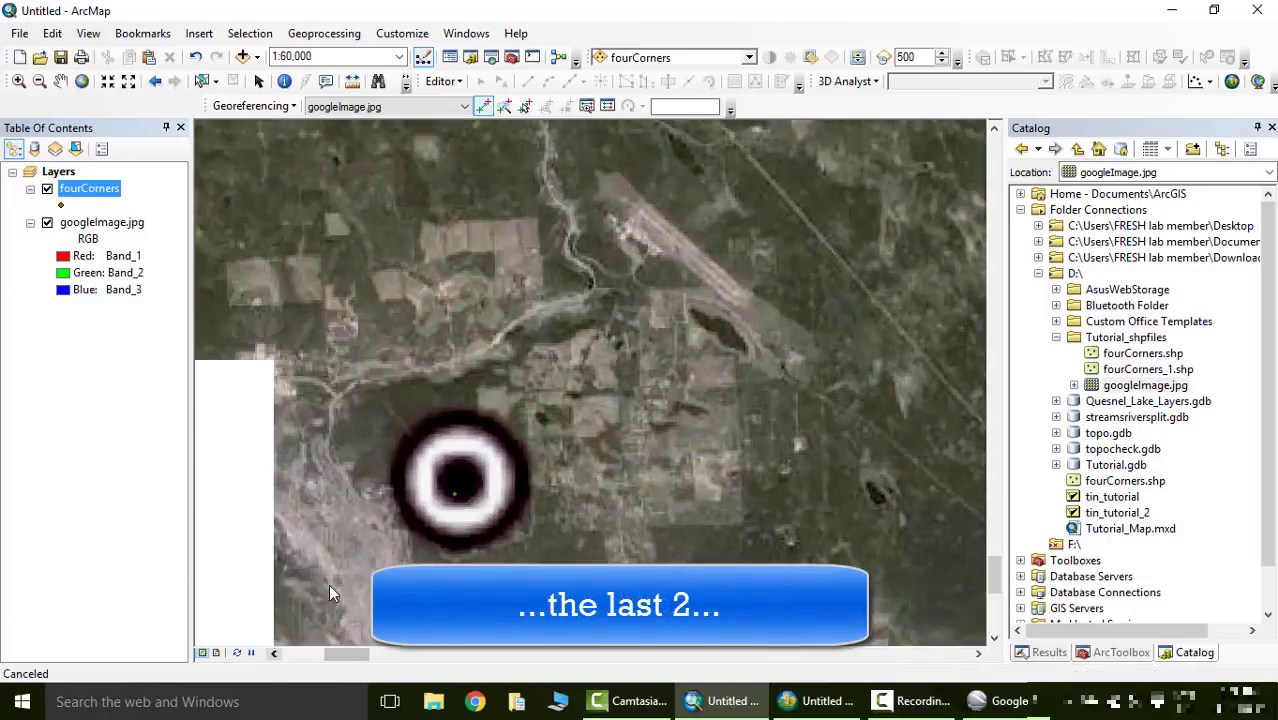
scroll(330, 590, down, 10)
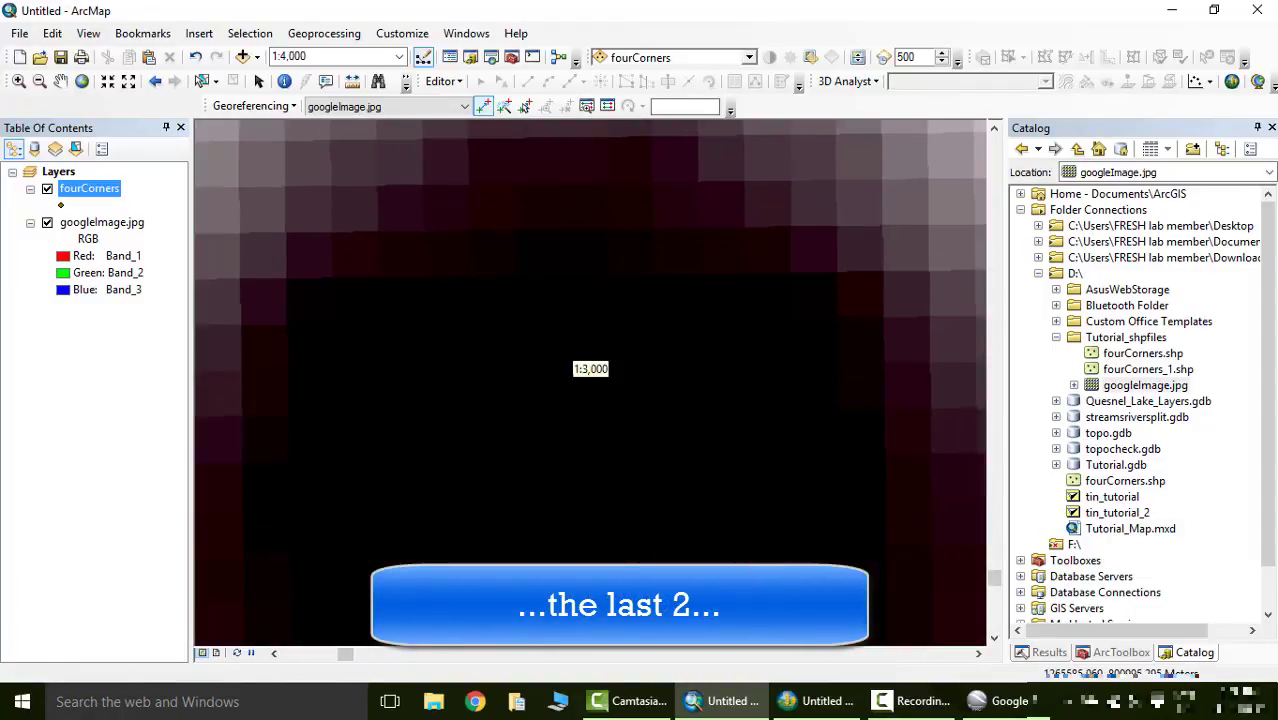
scroll(590, 380, up, 5)
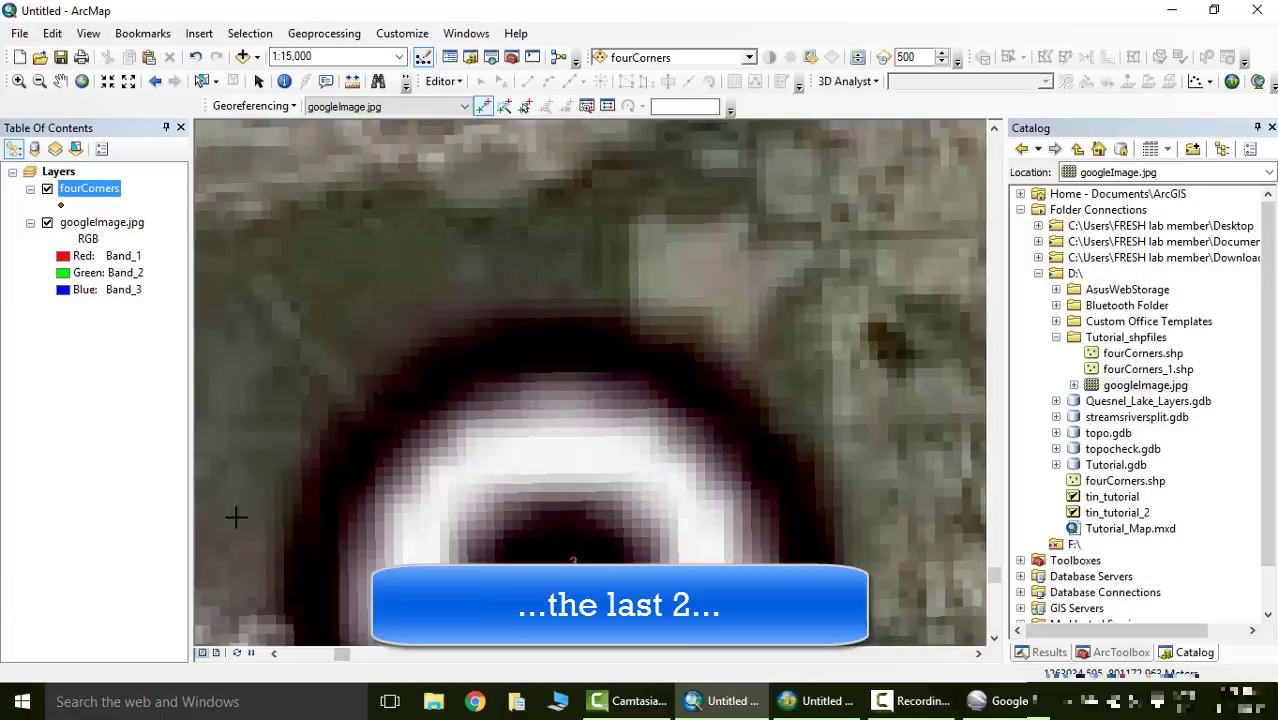
scroll(382, 368, up, 5)
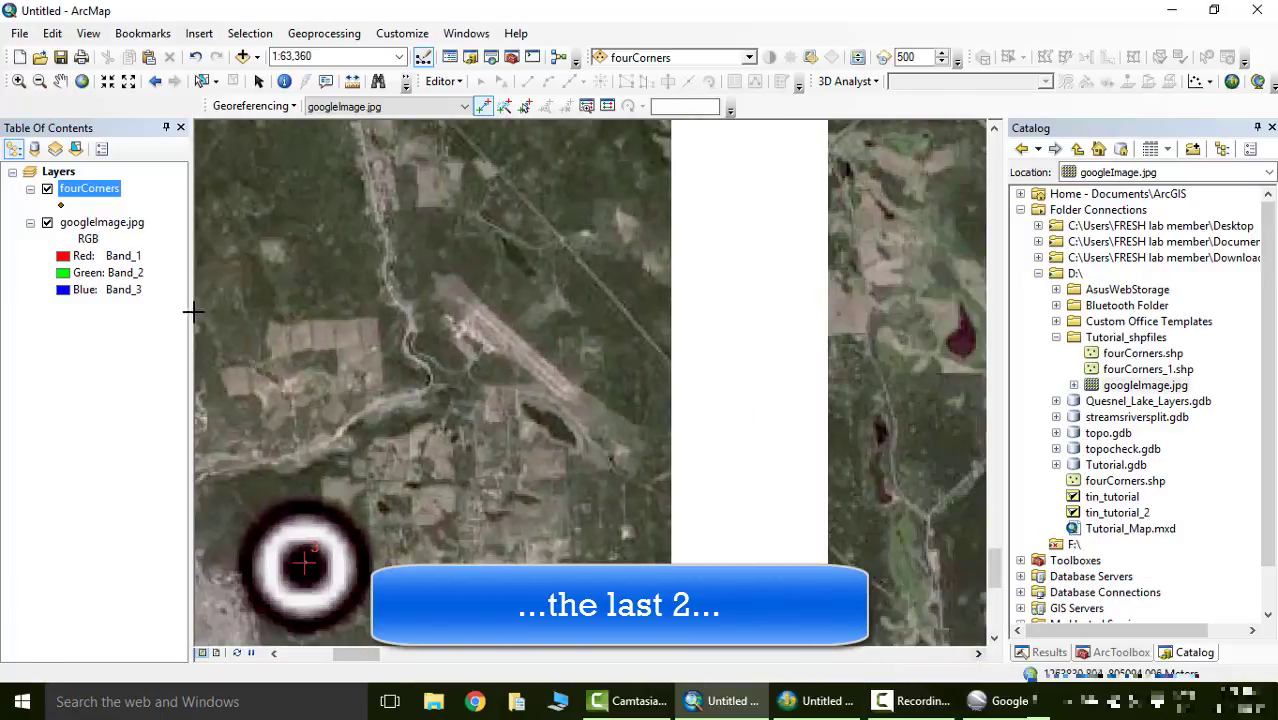
Return to the full googleImage.jpg extent and briefly check the Google Earth window
right_click(105, 222)
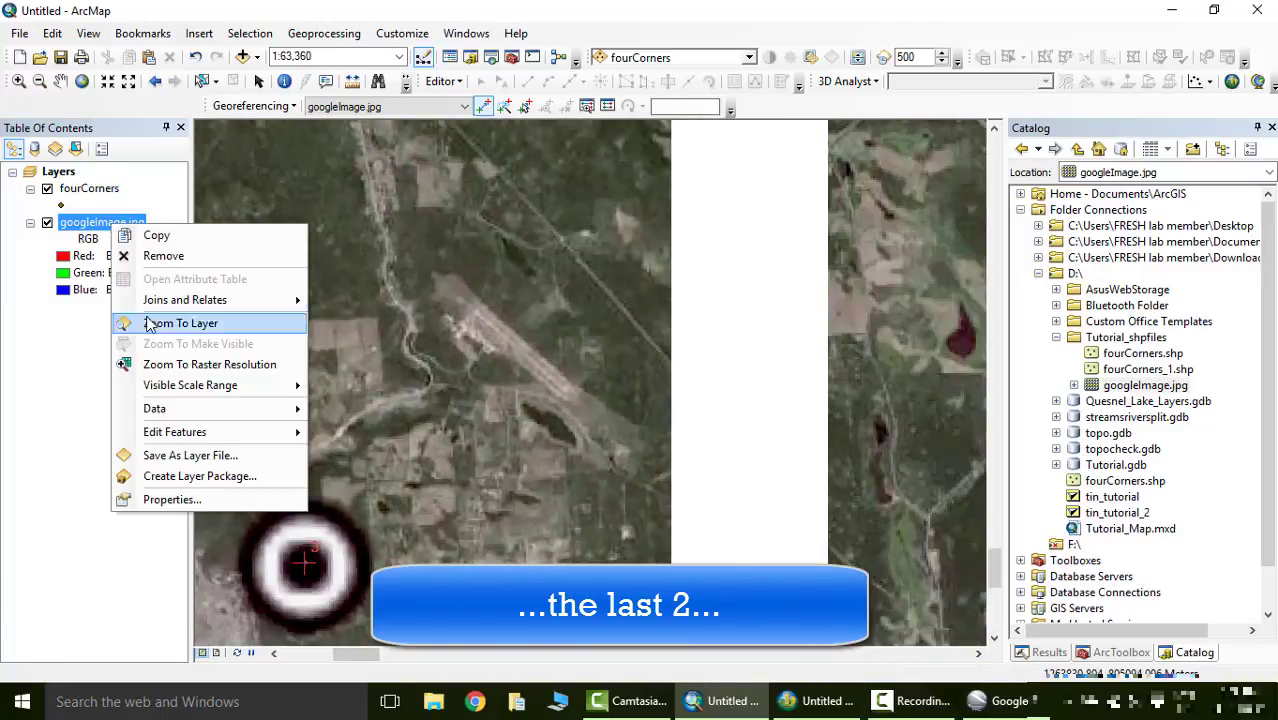
click(150, 323)
scroll(910, 525, down, 3)
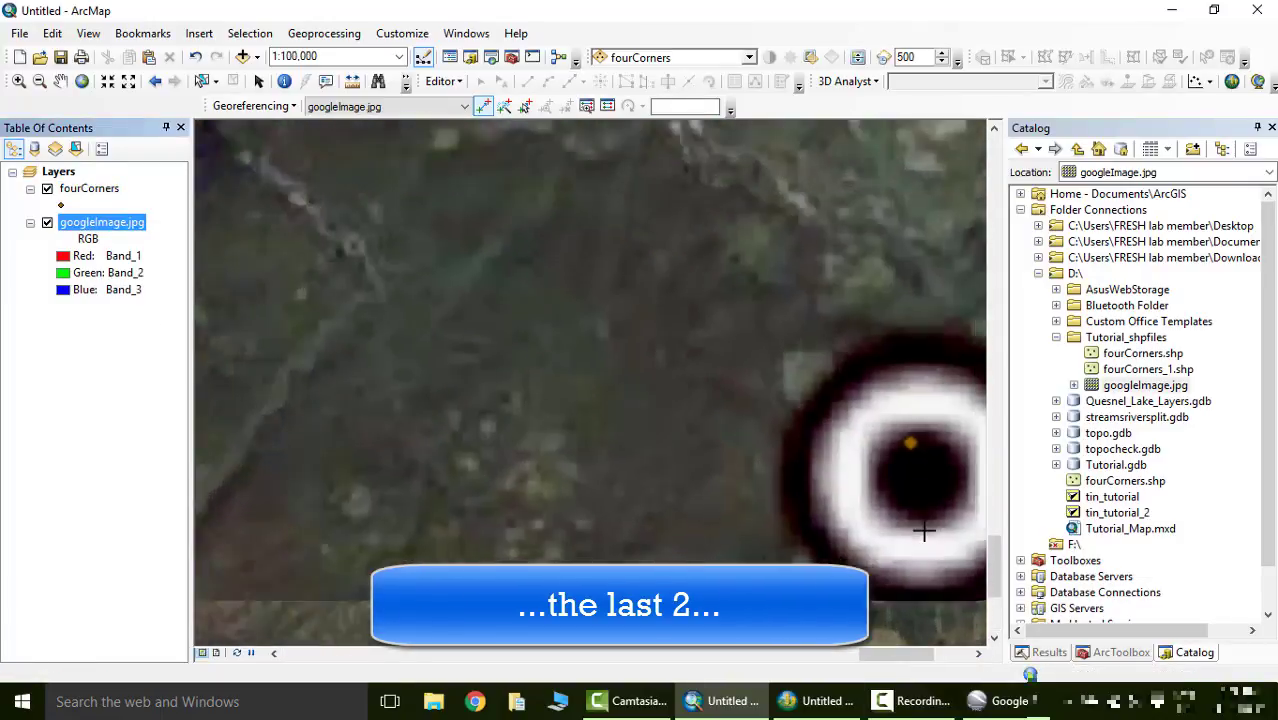
scroll(916, 430, down, 3)
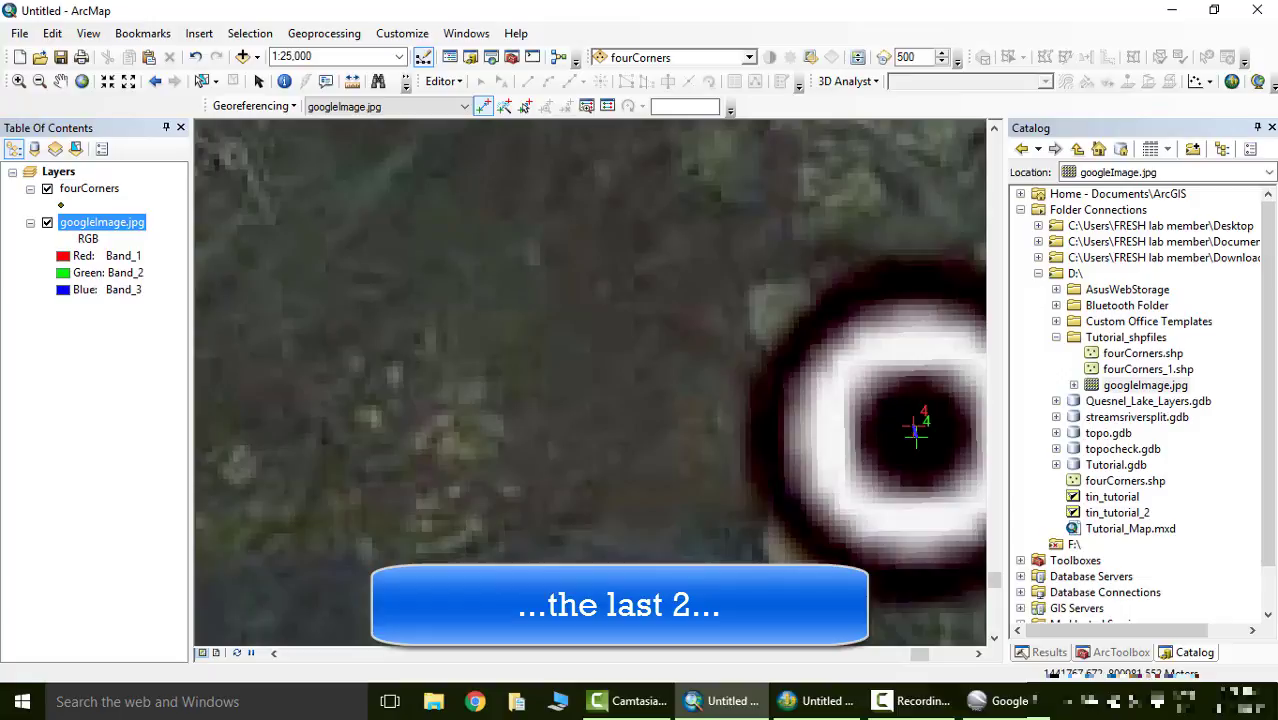
click(740, 704)
click(740, 704)
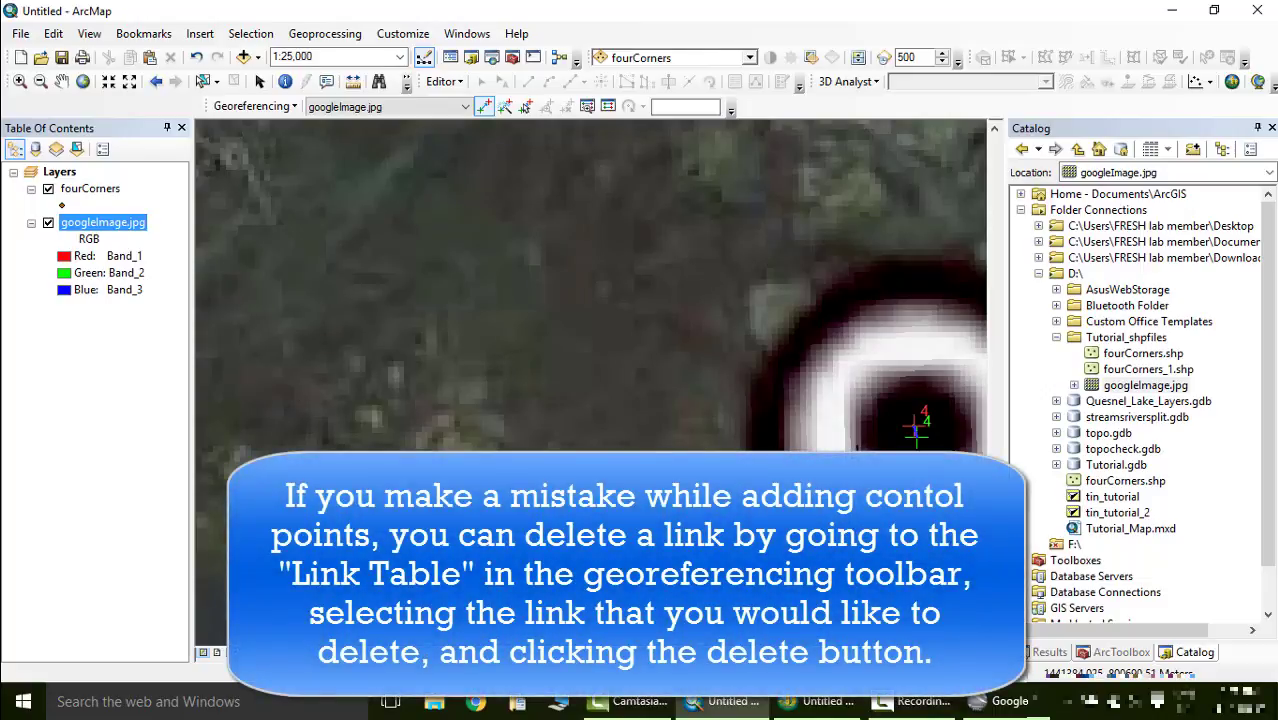
click(607, 110)
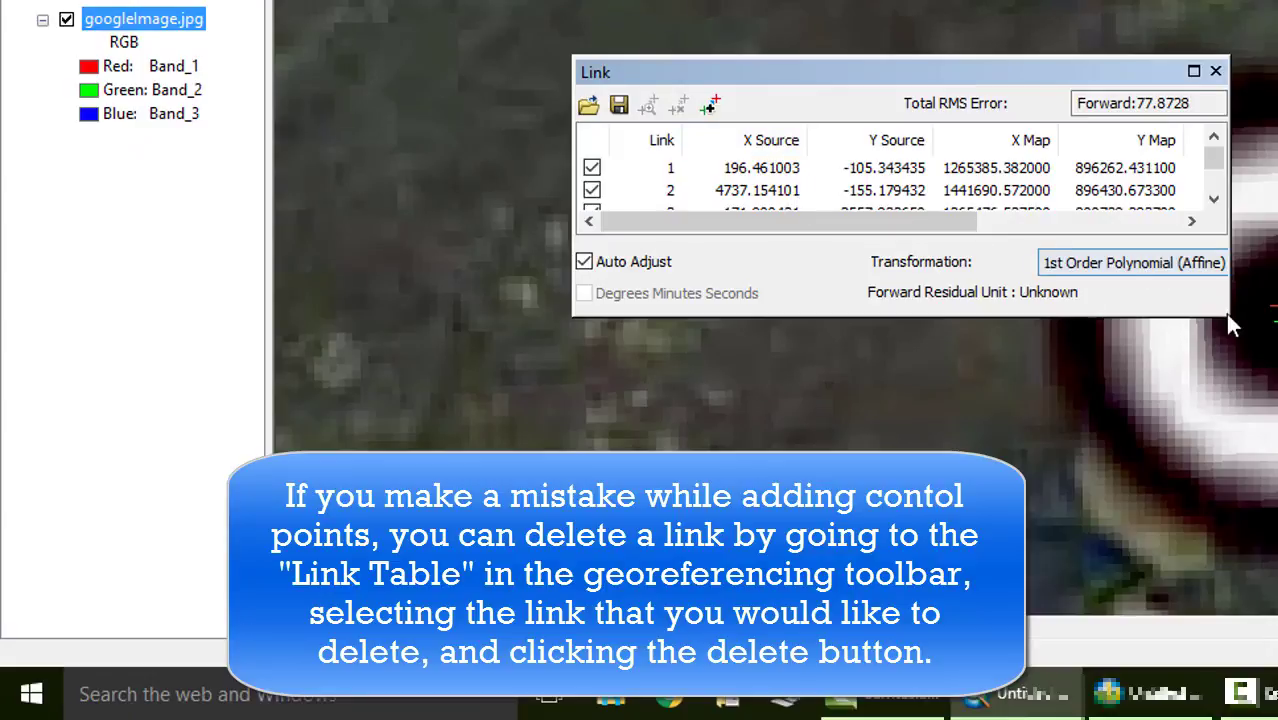
drag(1226, 318, 1229, 420)
click(652, 166)
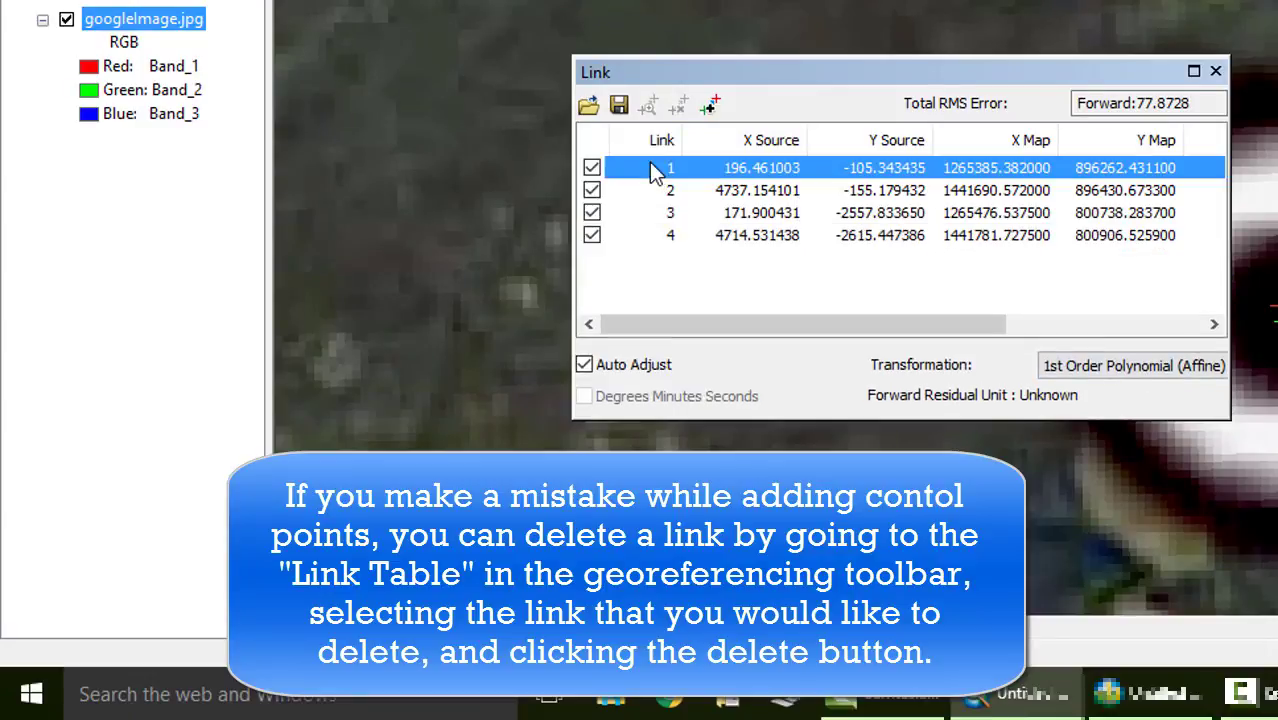
click(650, 190)
click(645, 213)
click(645, 238)
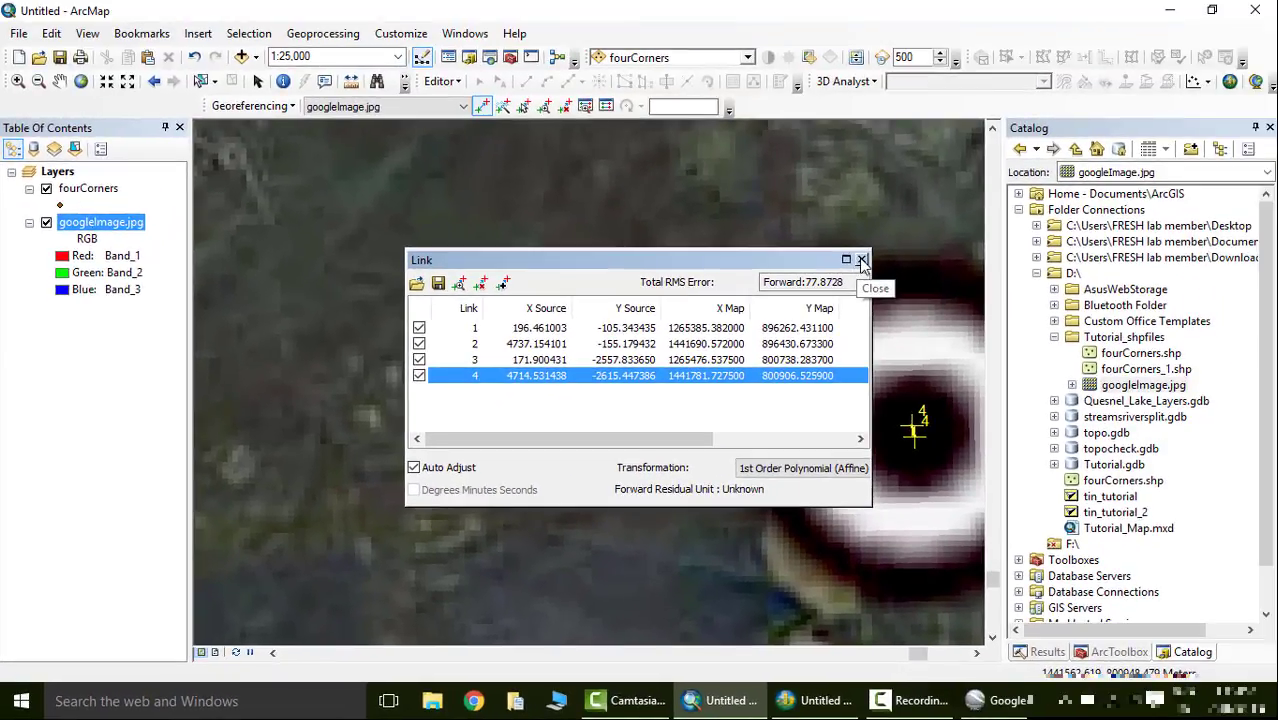
click(861, 260)
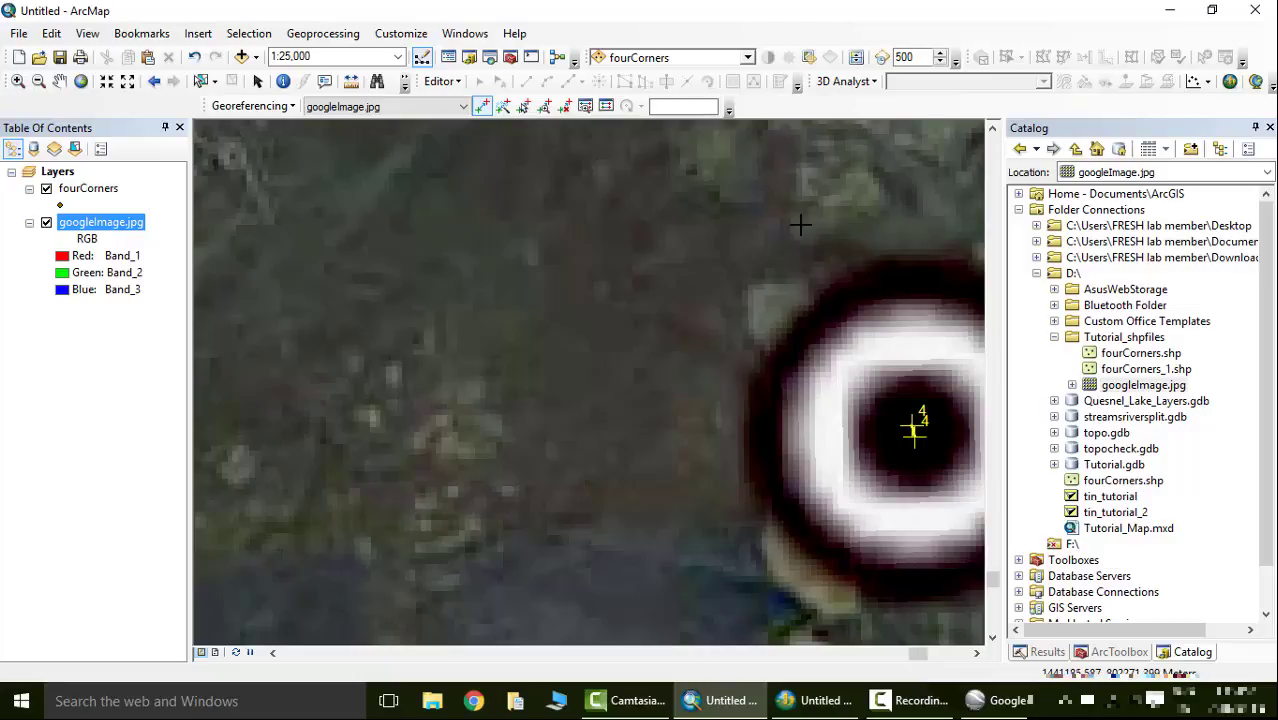
click(608, 108)
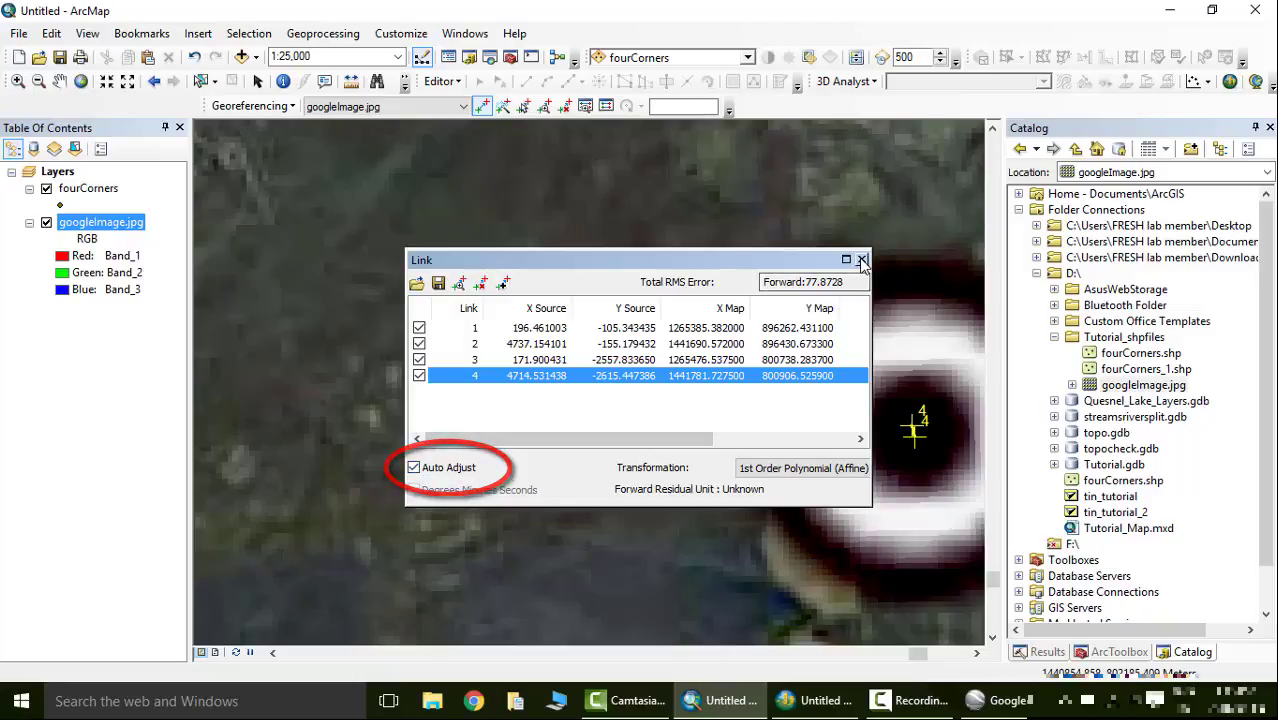
click(608, 106)
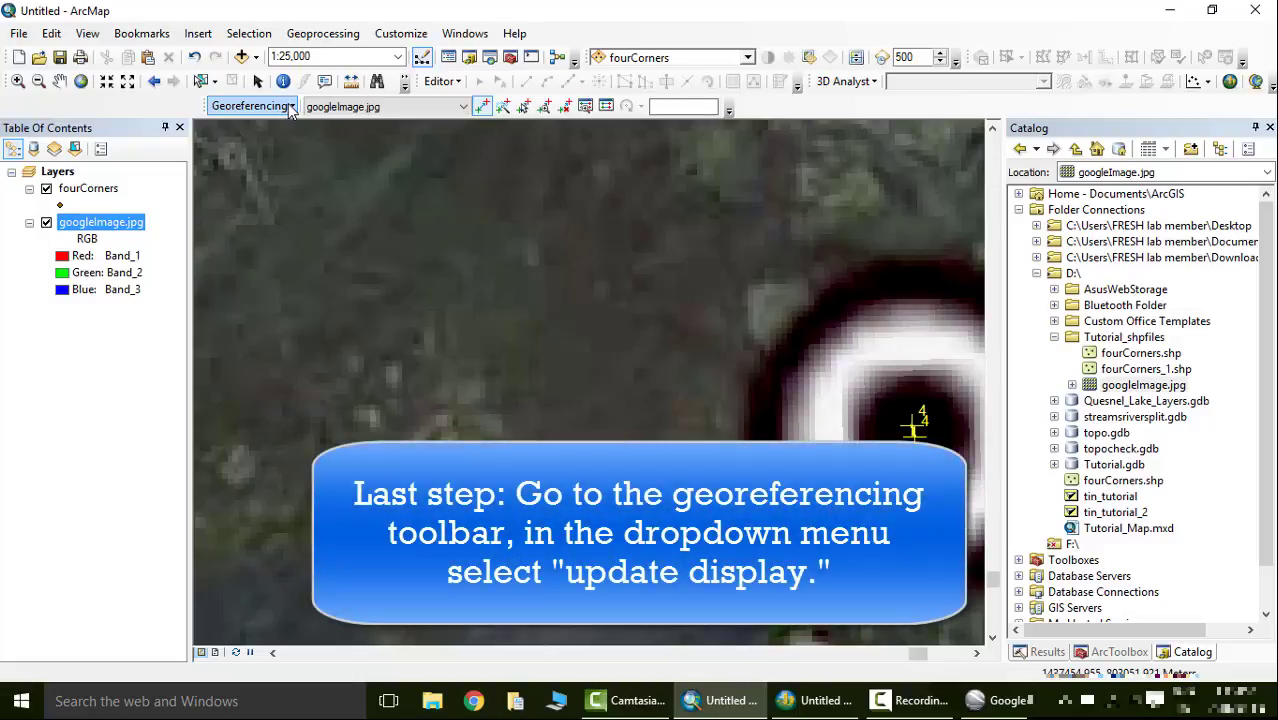
Run Update Display to redraw the image with its control links, then view the full extent
click(290, 106)
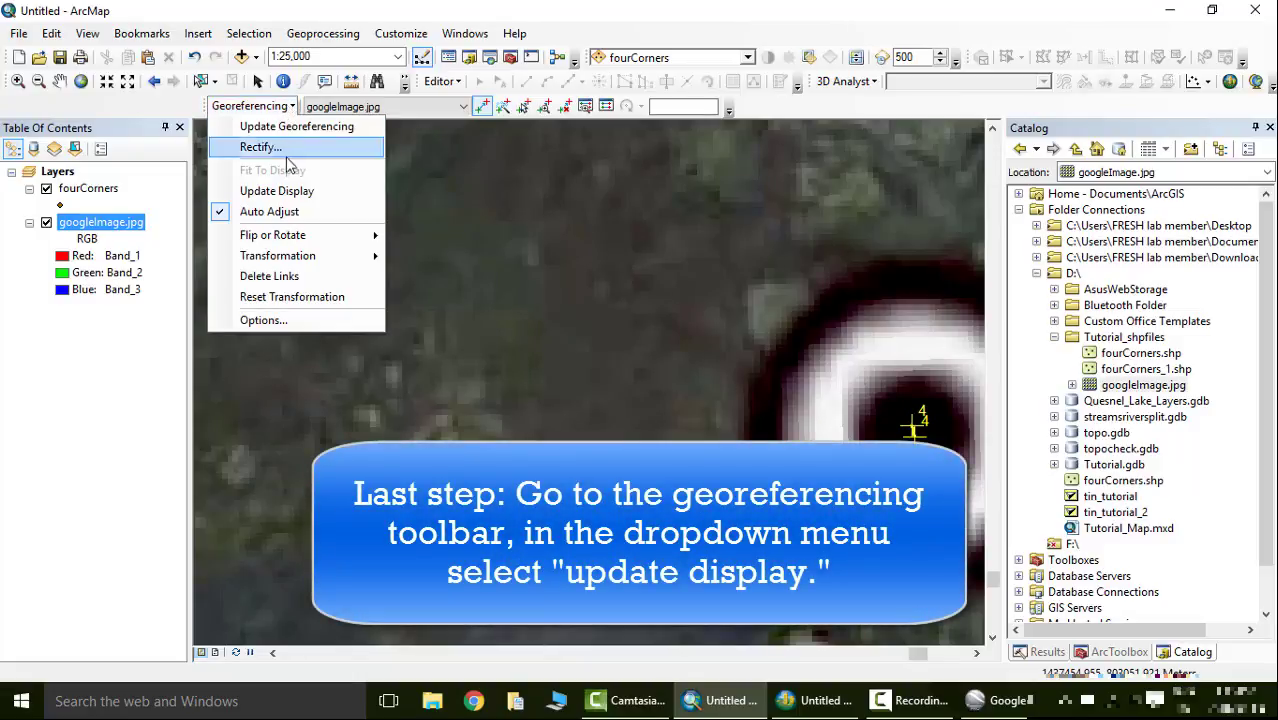
click(287, 191)
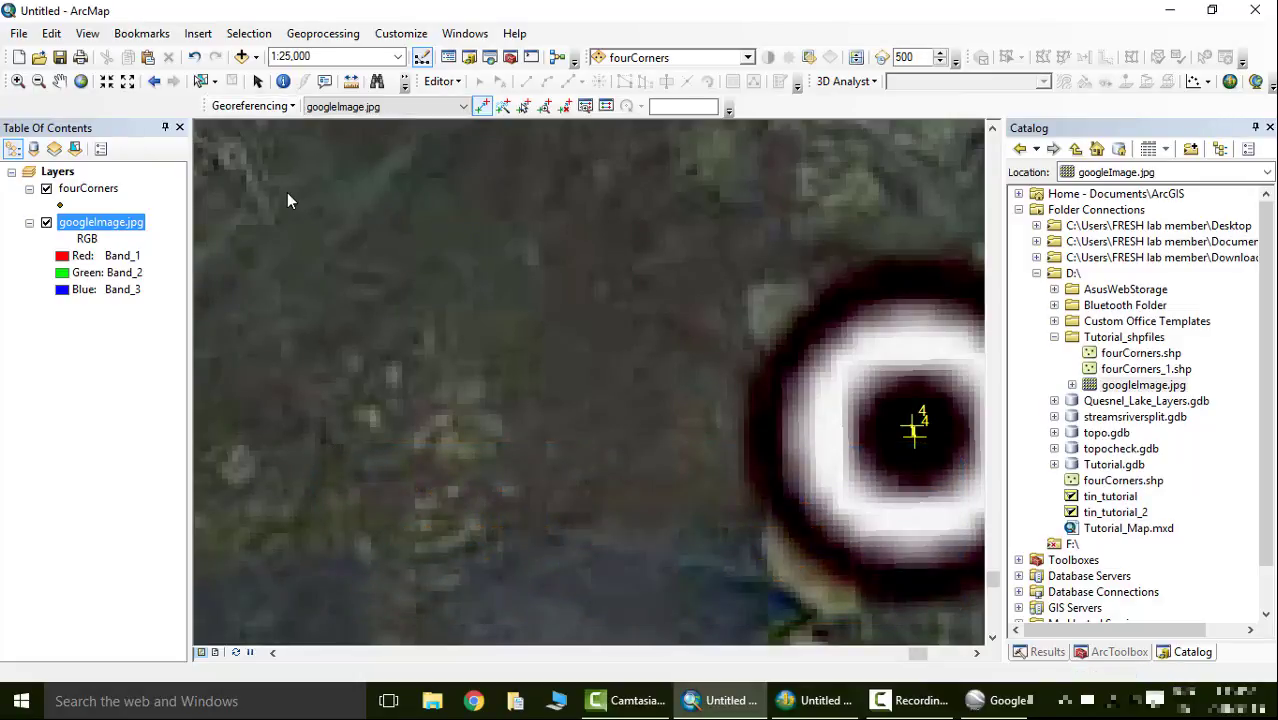
click(81, 81)
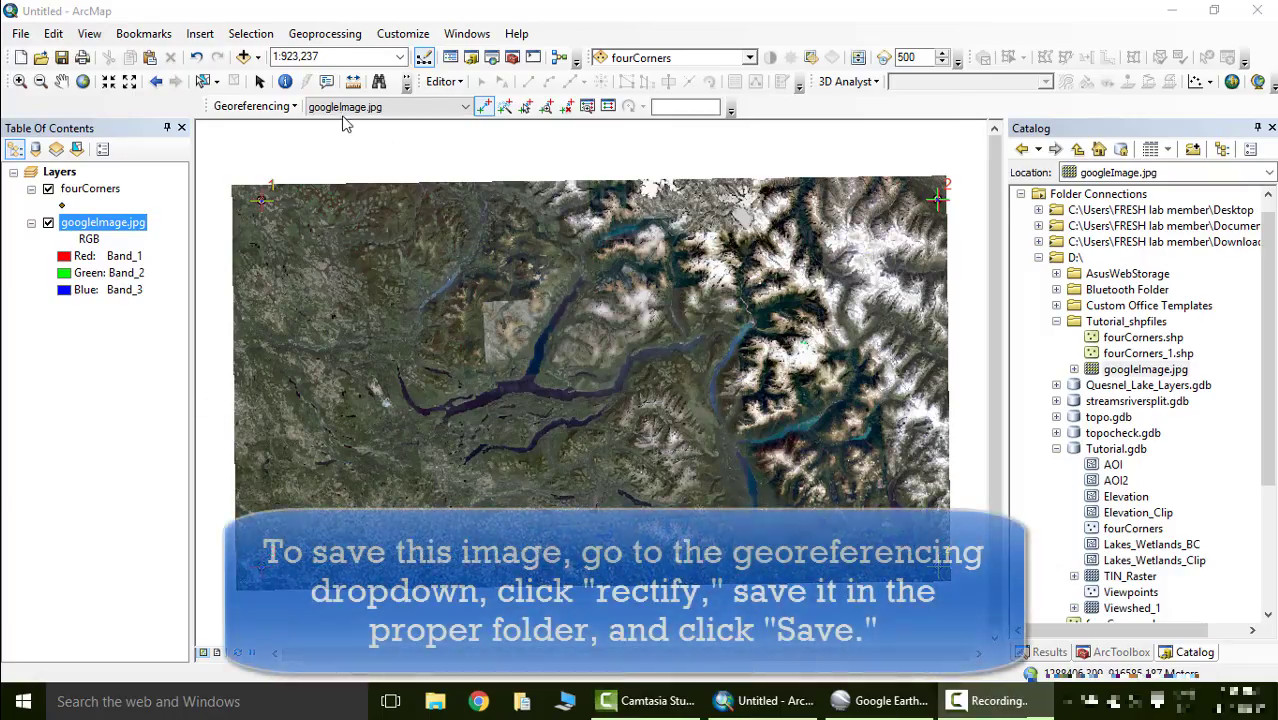
Rectify the image and save it as TIFF googleImage_ref.tif in D:\Tutorial_shpfiles
click(254, 110)
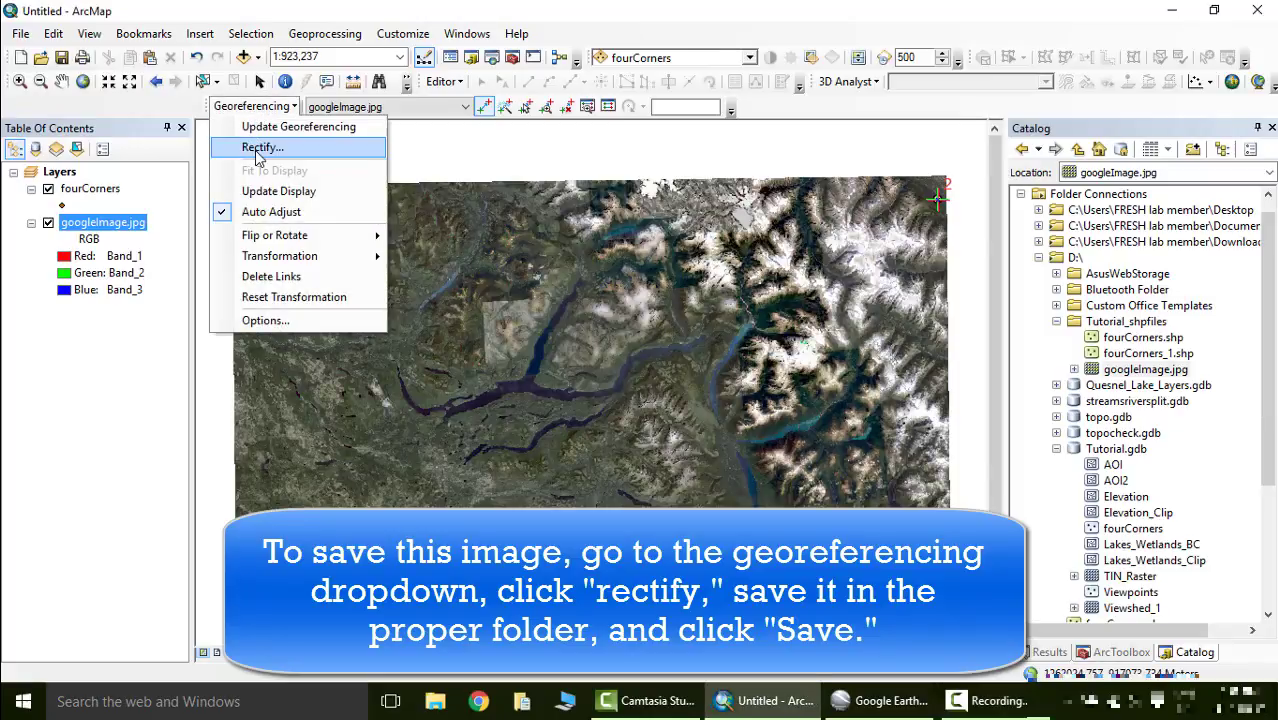
click(255, 150)
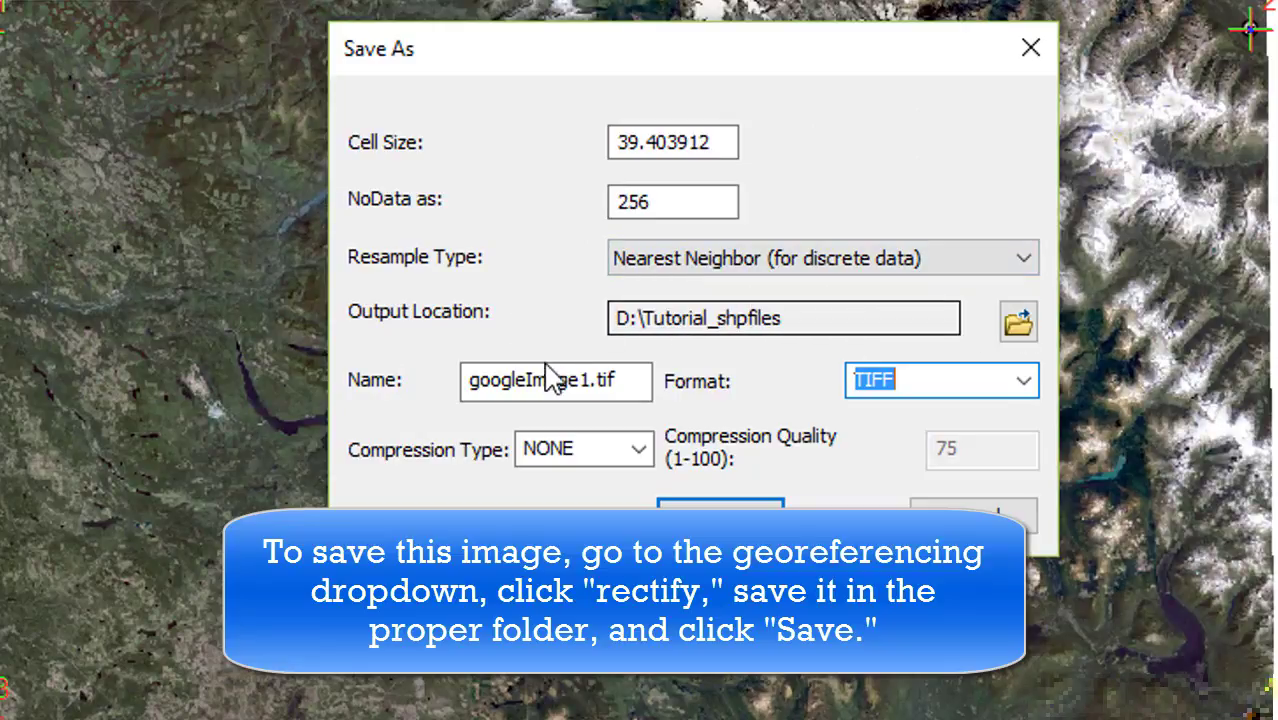
click(582, 380)
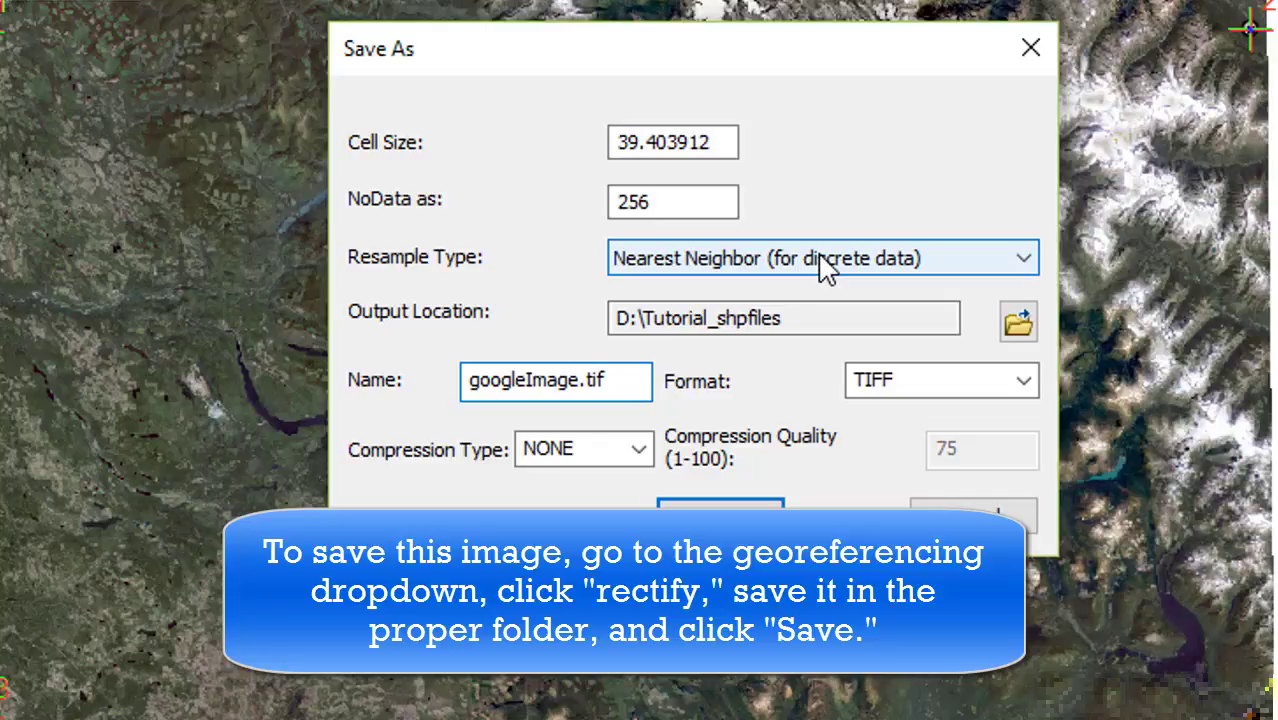
text(_rwef)
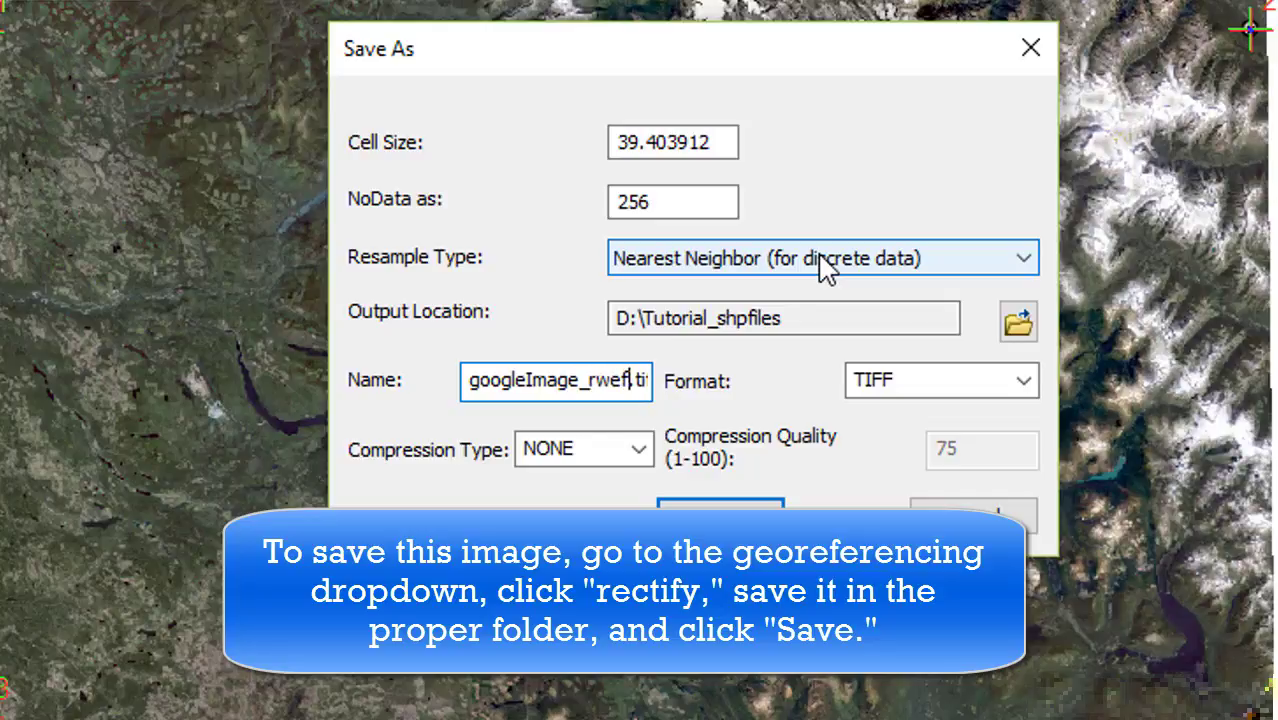
key(BackSpace)
key(BackSpace)
key(BackSpace)
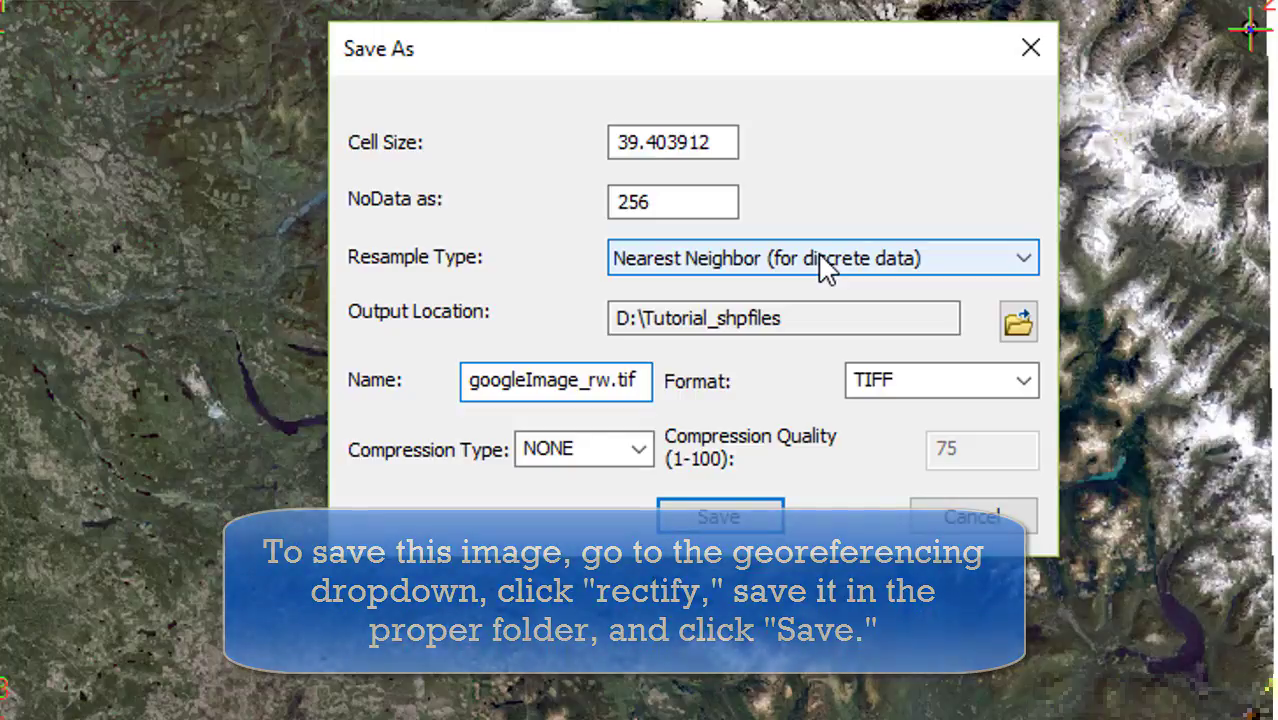
text(ef)
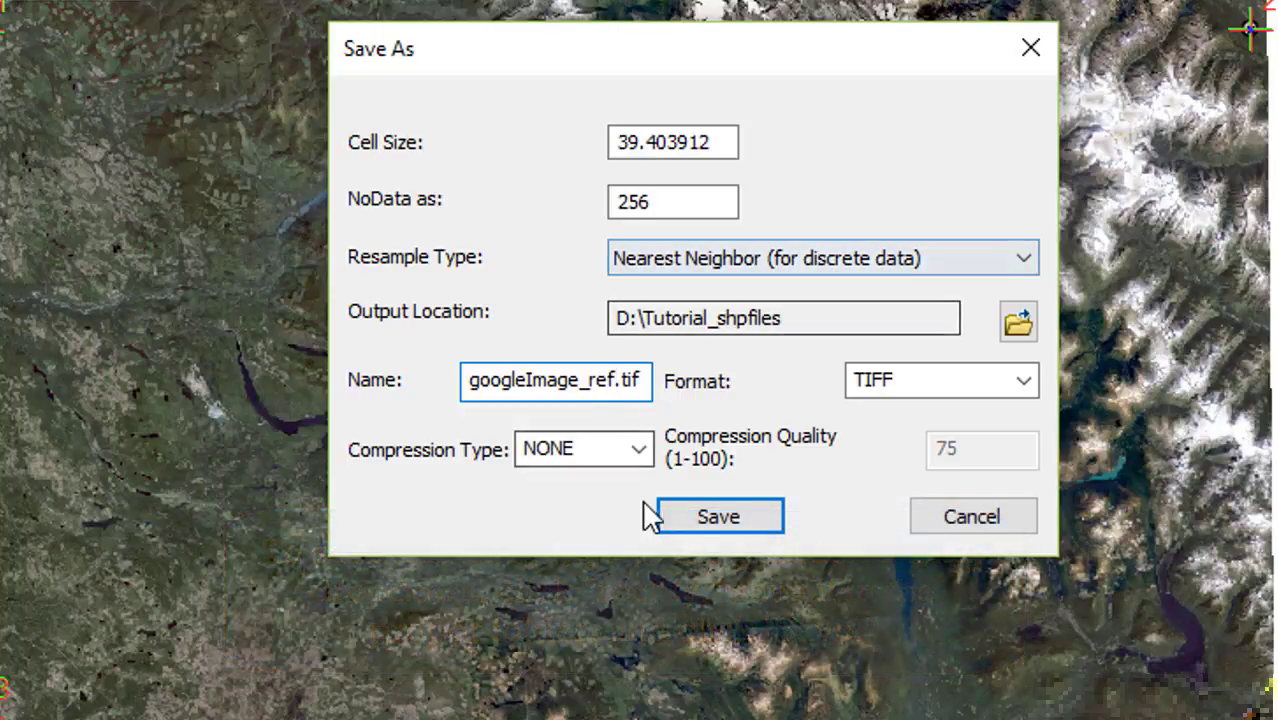
click(703, 522)
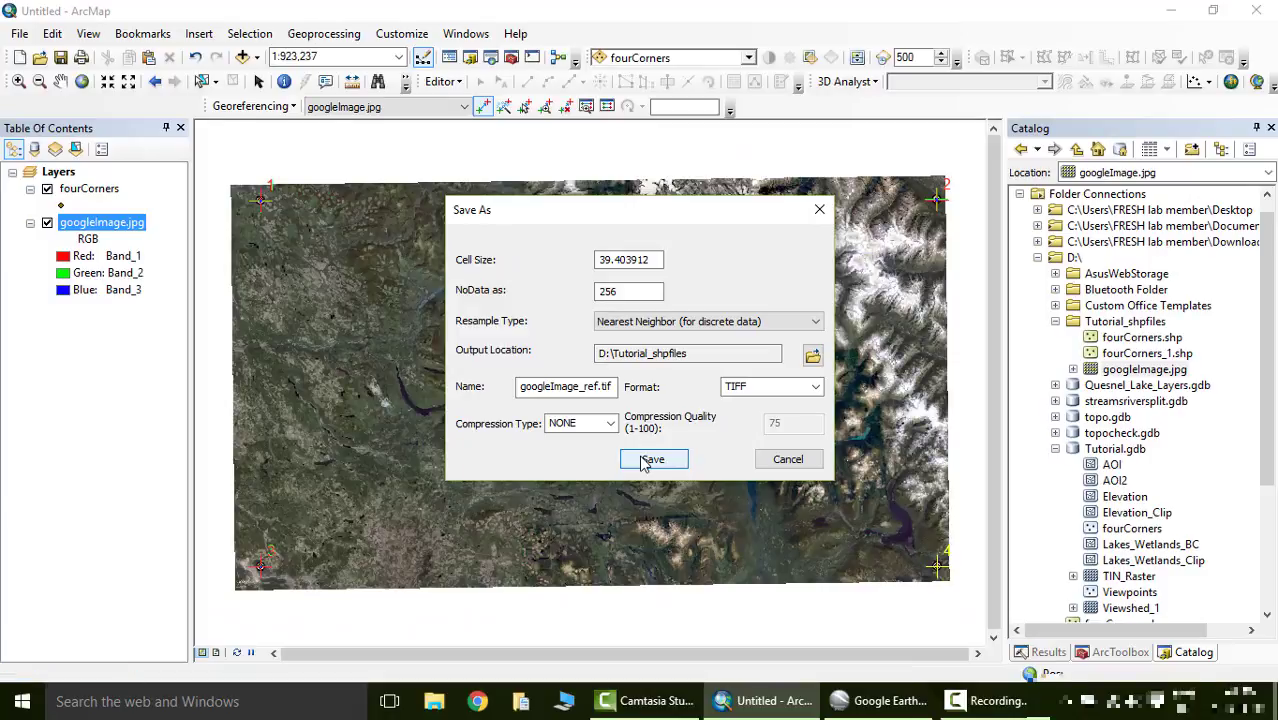
click(652, 459)
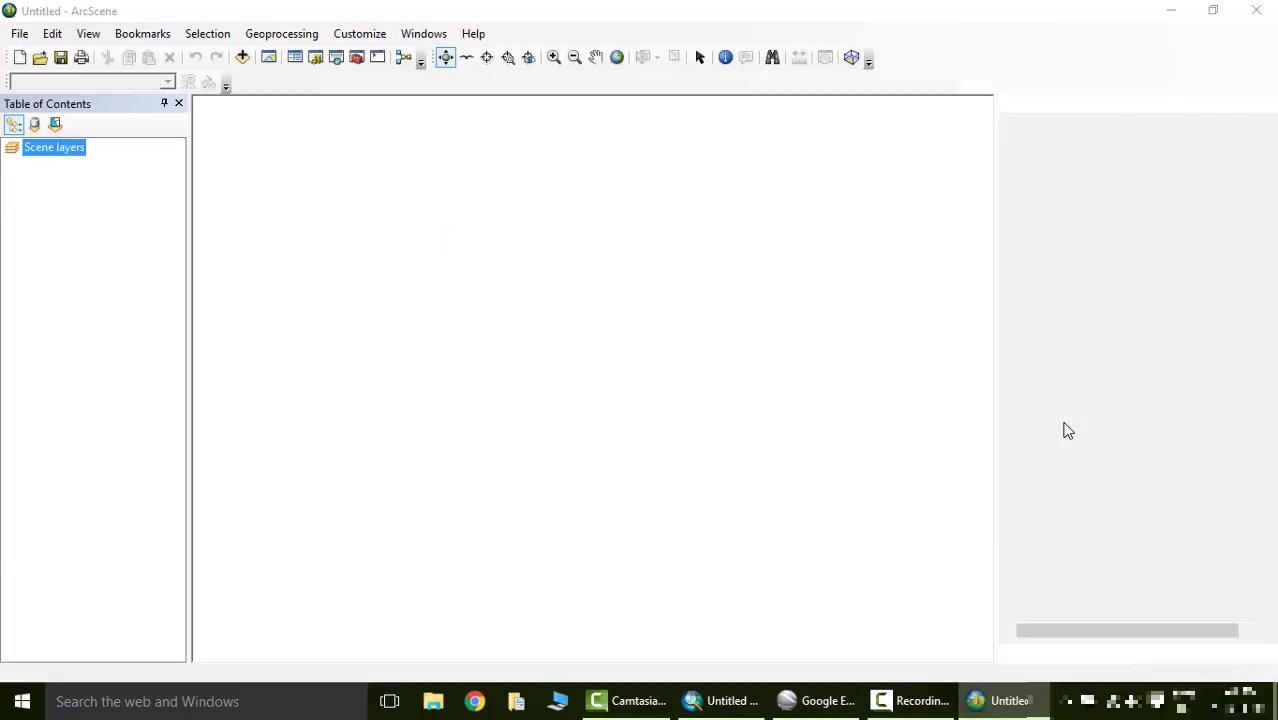
Add TIN_Raster from Tutorial.gdb and googleImage_ref.tif from Tutorial_shpfiles to an empty scene
click(891, 562)
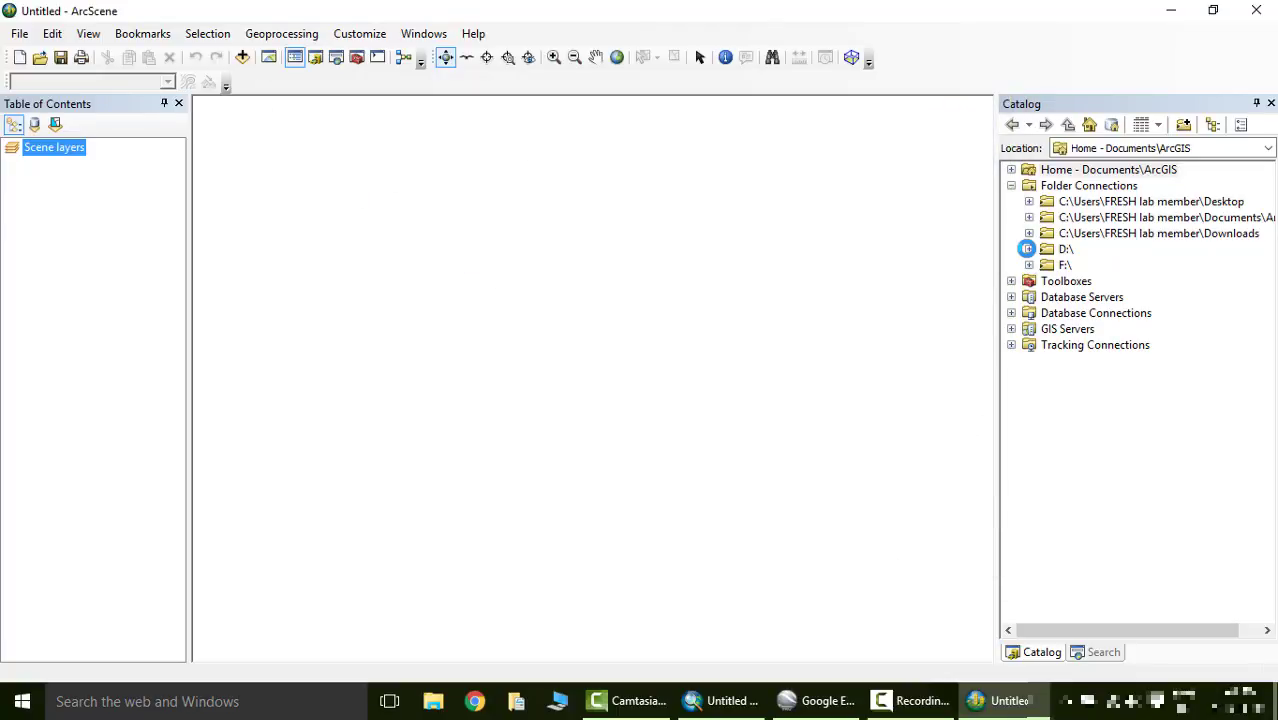
click(1029, 249)
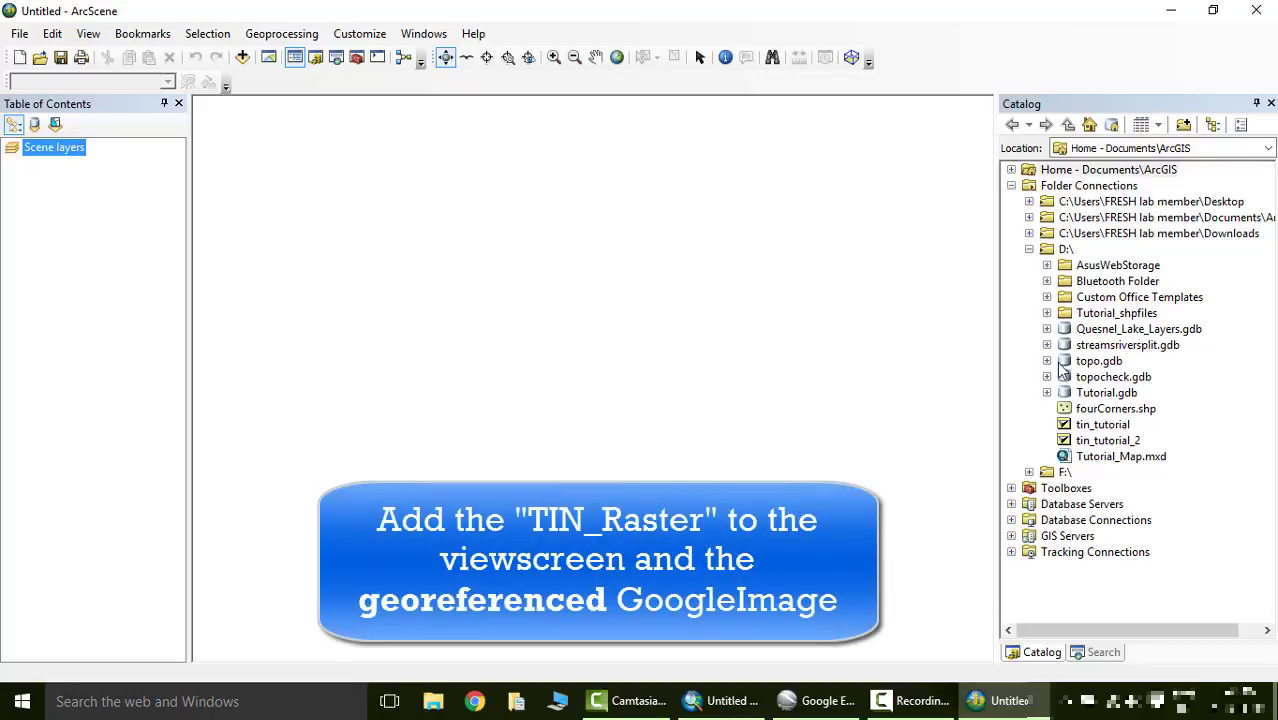
click(1047, 392)
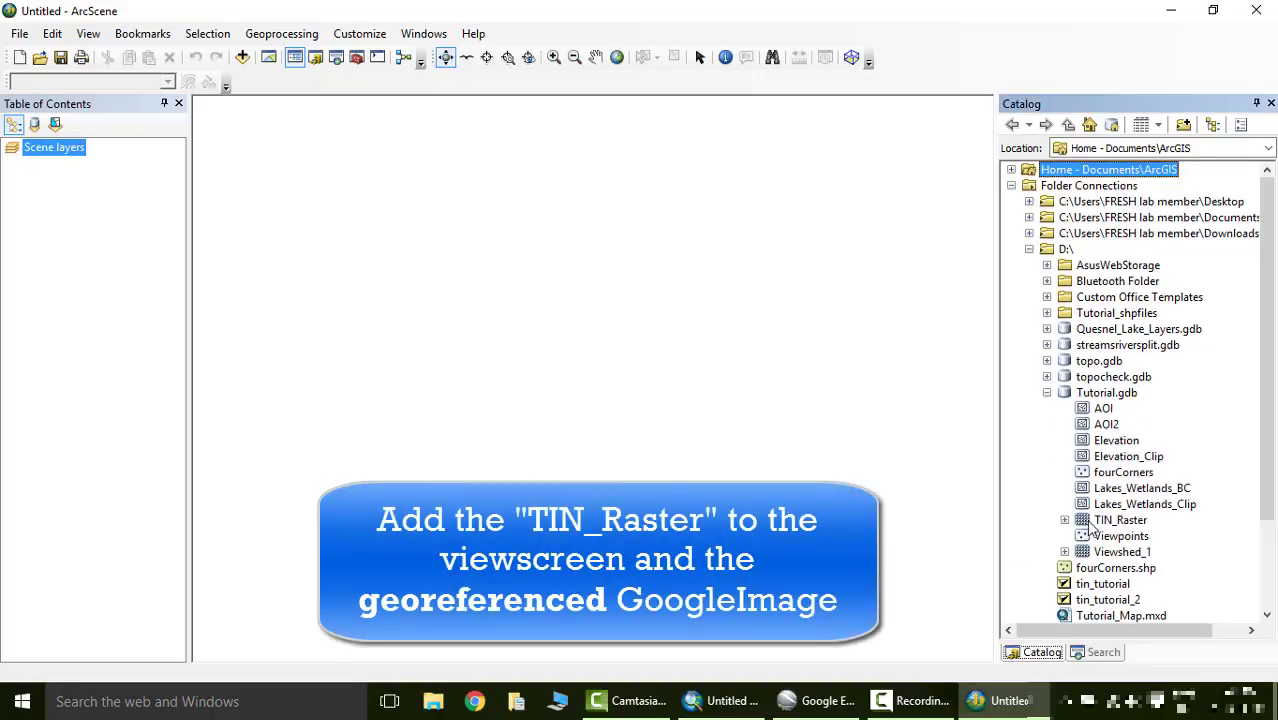
drag(1122, 521, 82, 357)
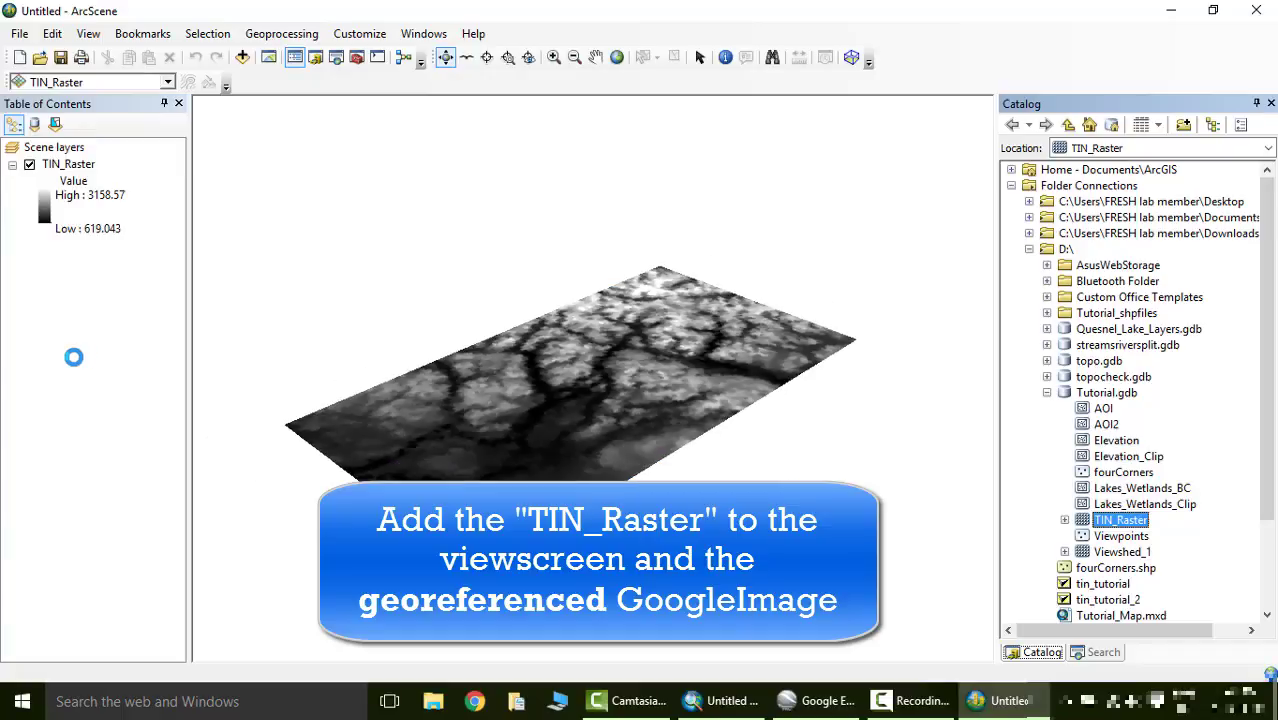
click(1047, 313)
drag(1113, 380, 157, 252)
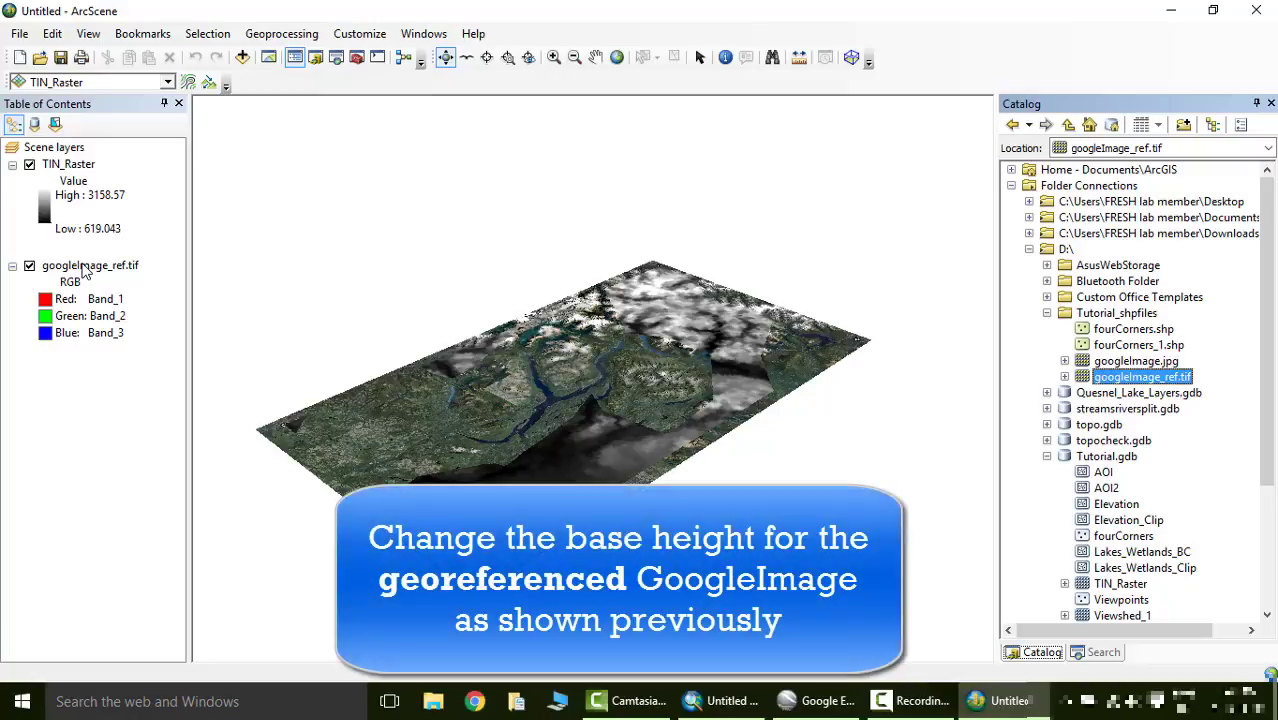
Set googleImage_ref.tif's base heights to float on the TIN_Raster custom surface
click(84, 268)
right_click(84, 268)
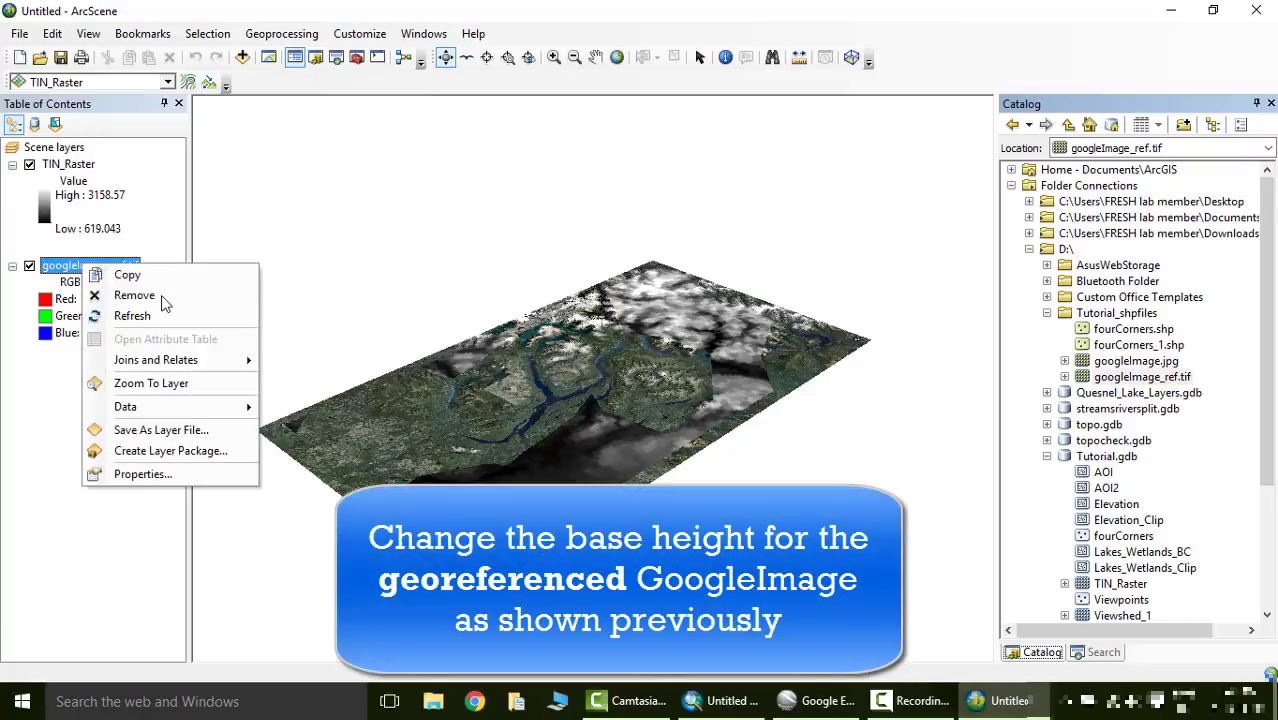
click(141, 475)
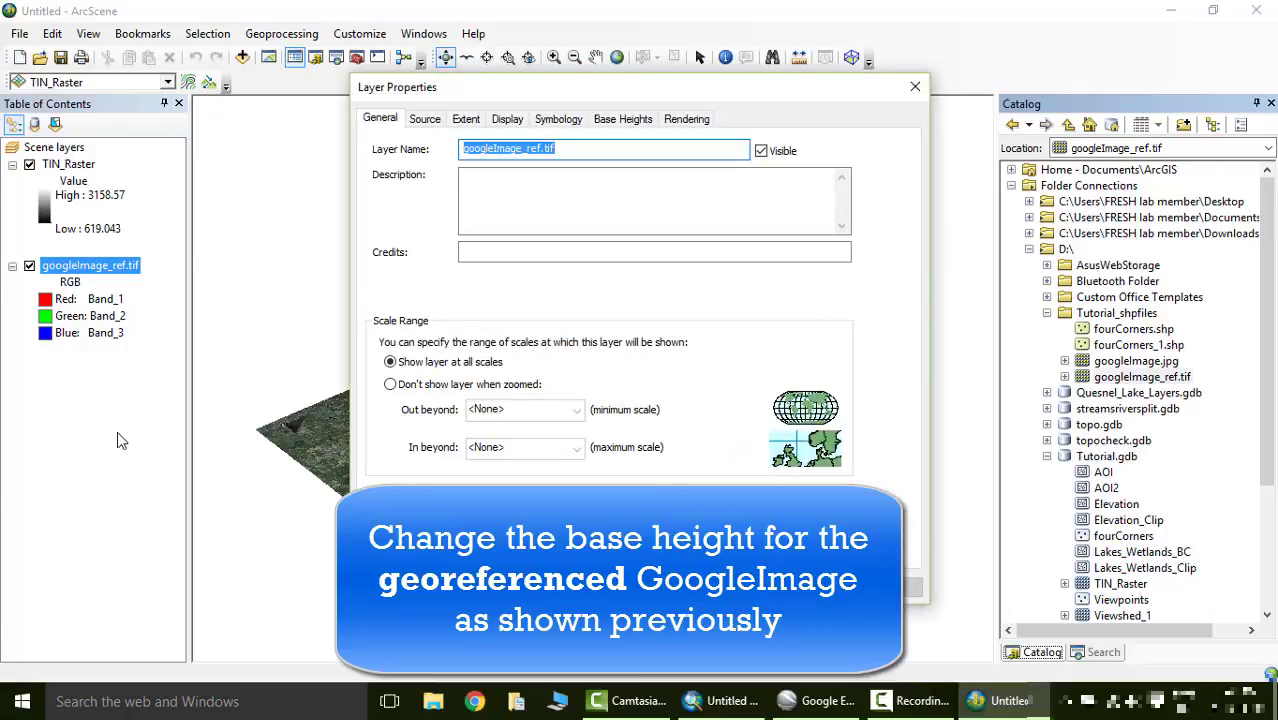
click(466, 120)
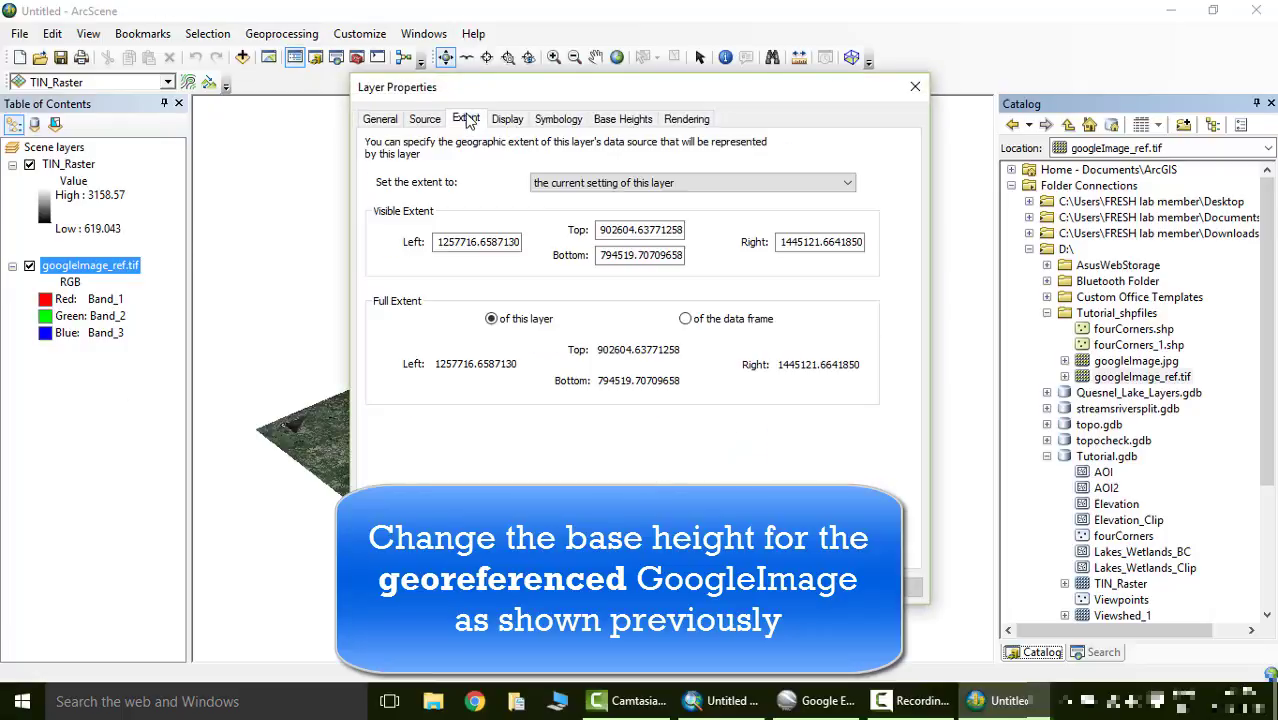
click(510, 122)
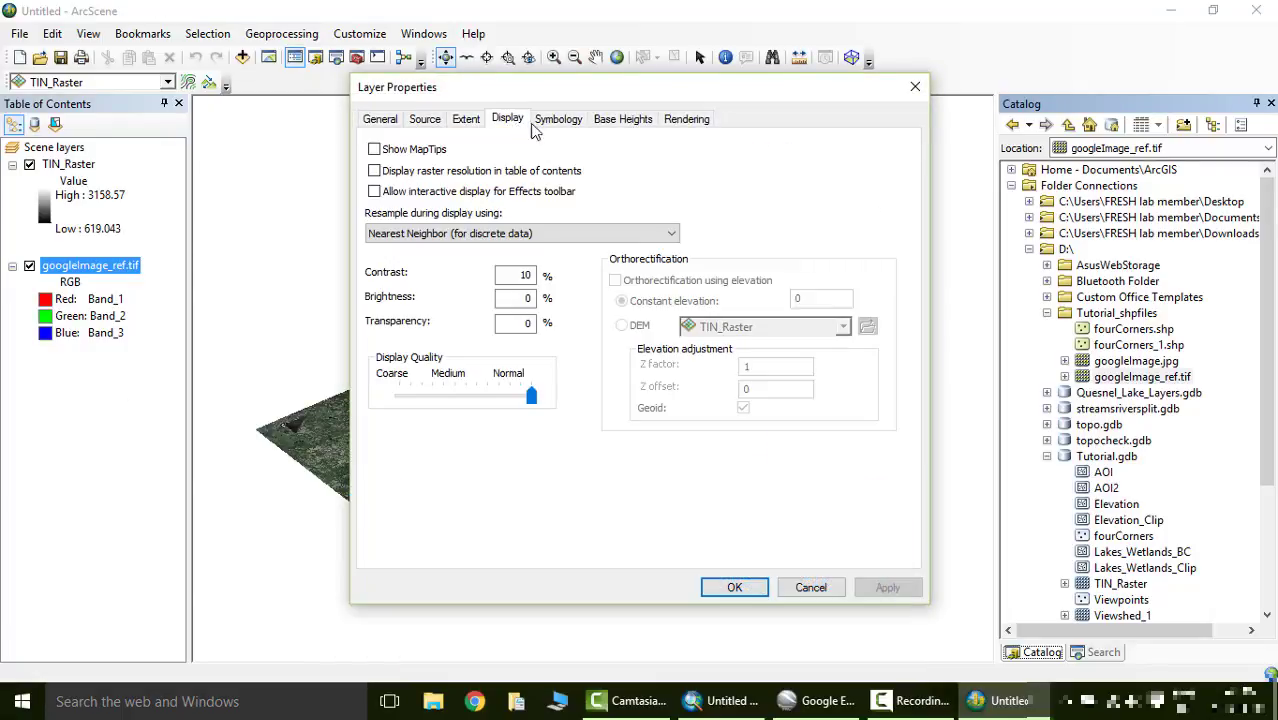
click(614, 121)
click(505, 186)
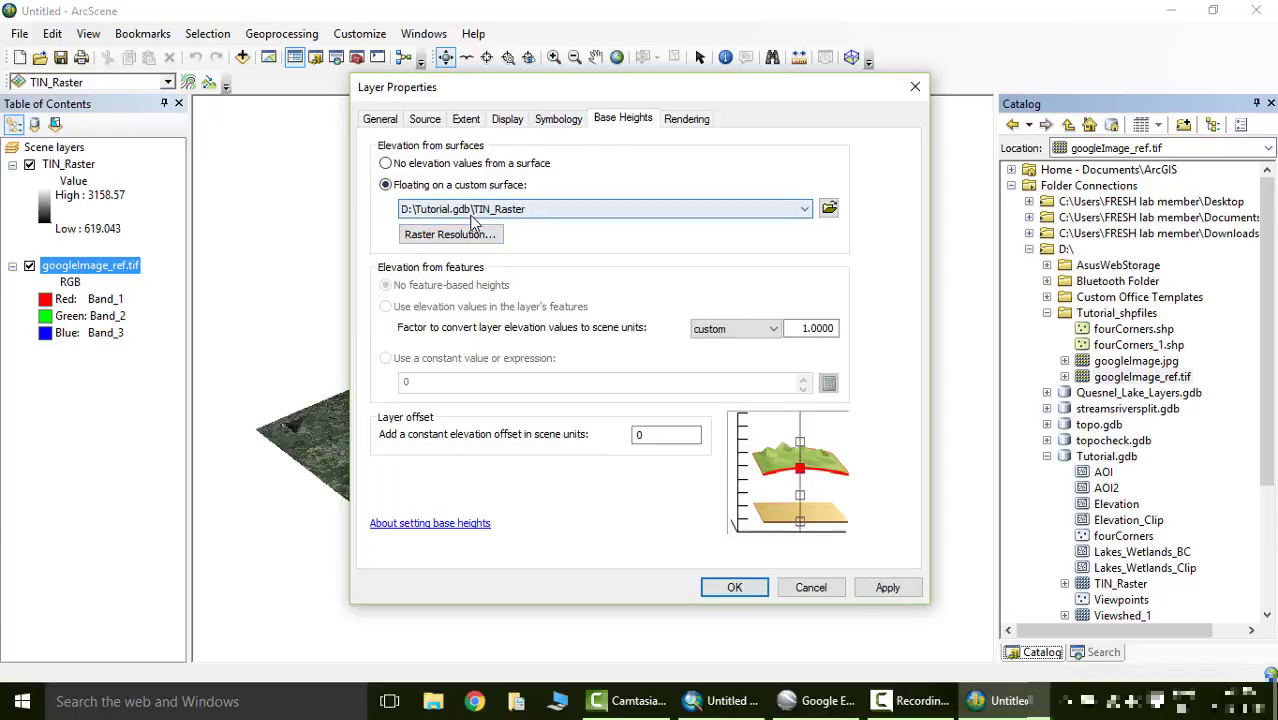
click(733, 589)
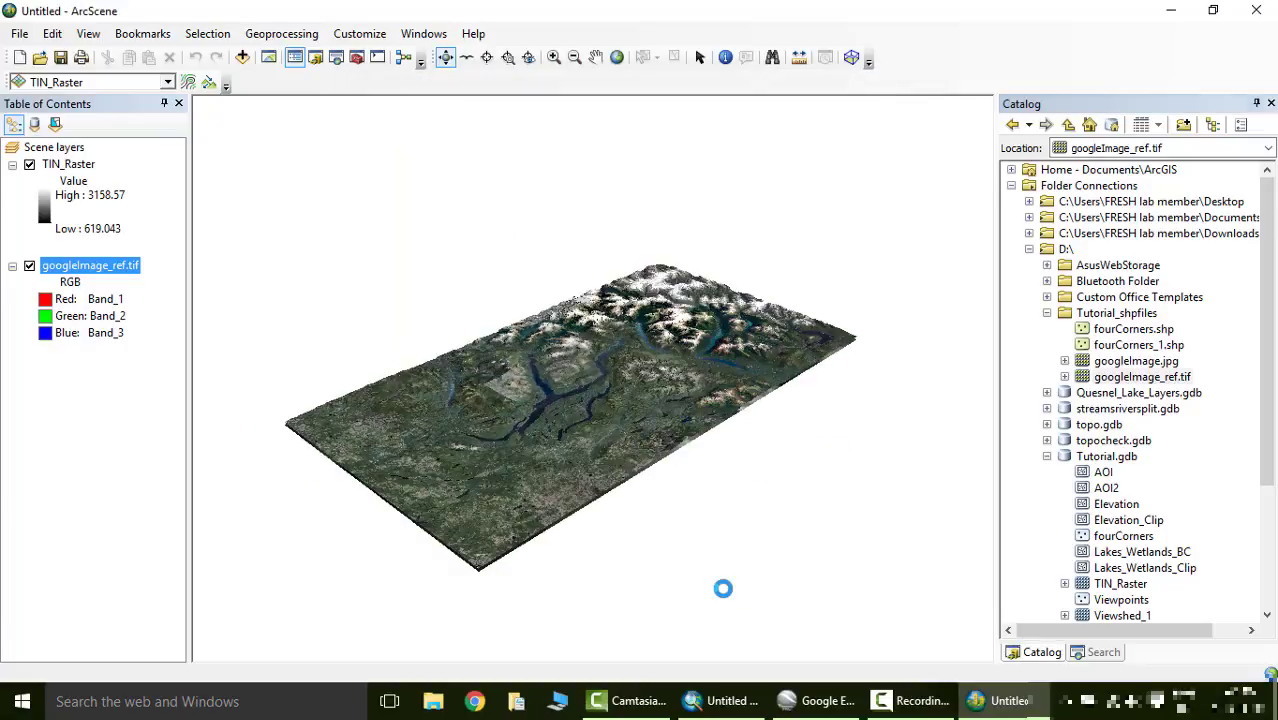
Zoom in on the lakes and orbit to an oblique view across the draped valleys
scroll(590, 399, down, 2)
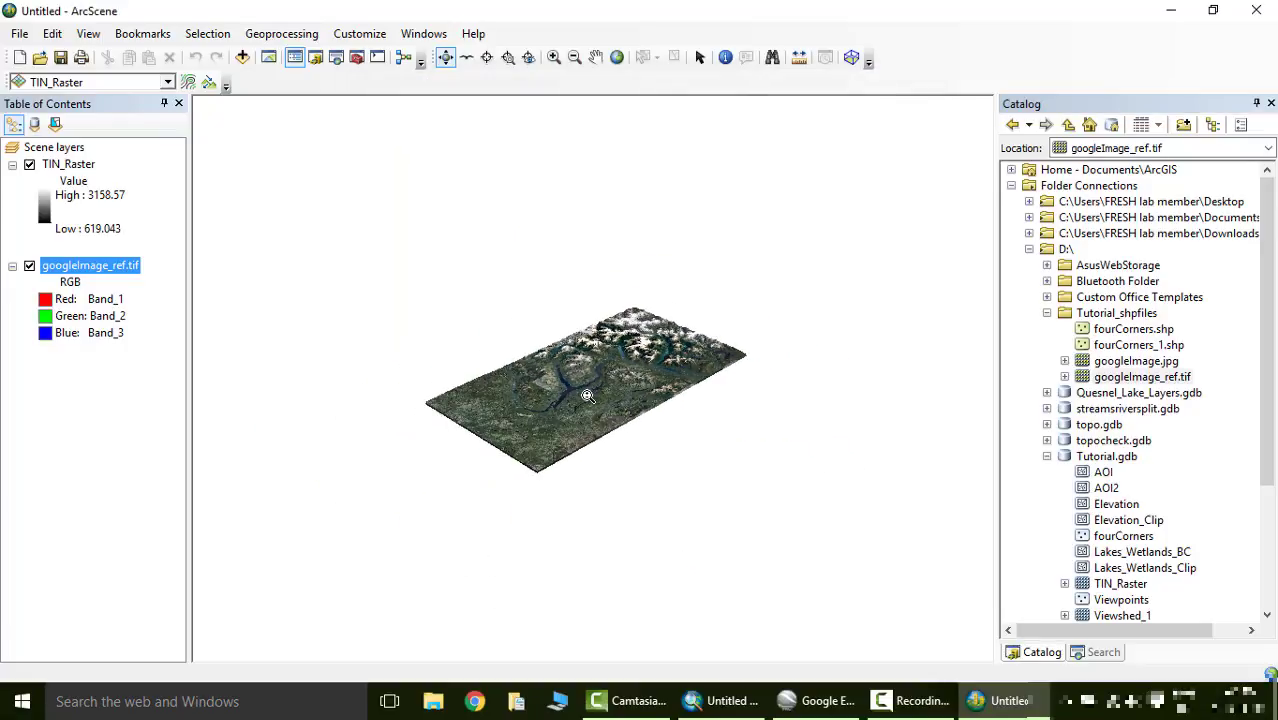
scroll(595, 385, up, 6)
scroll(603, 353, up, 3)
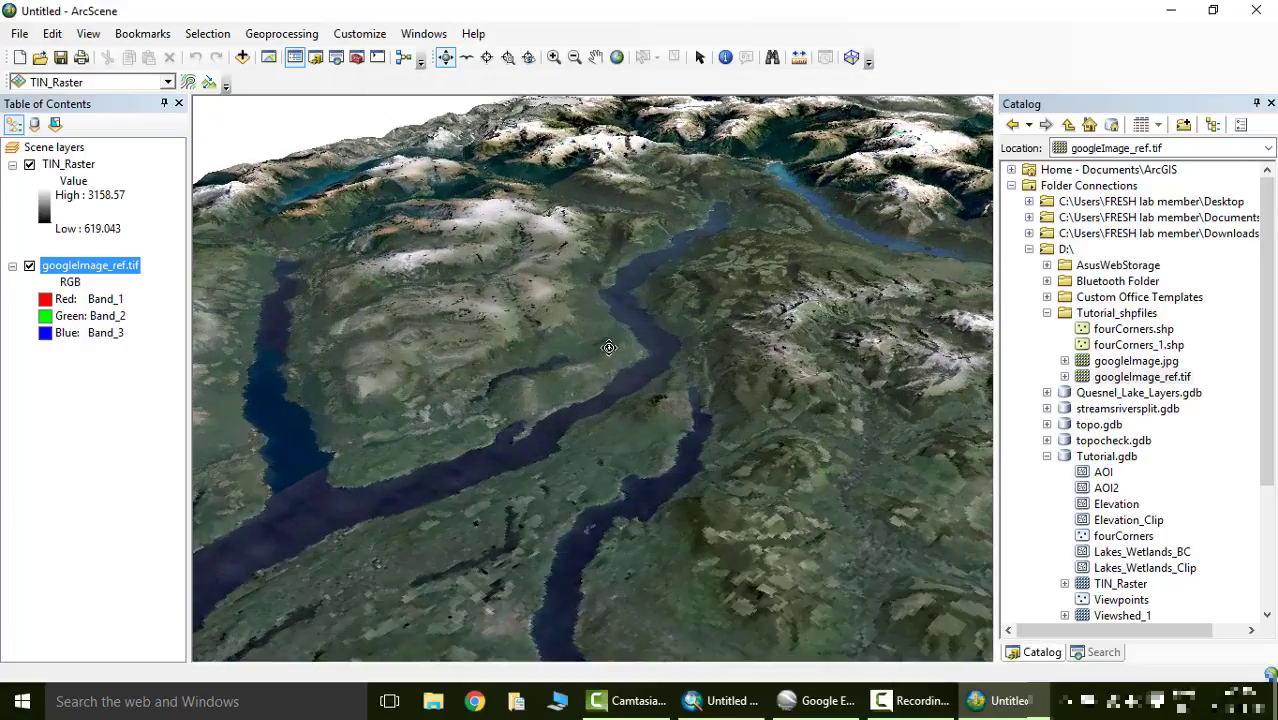
drag(603, 265, 331, 185)
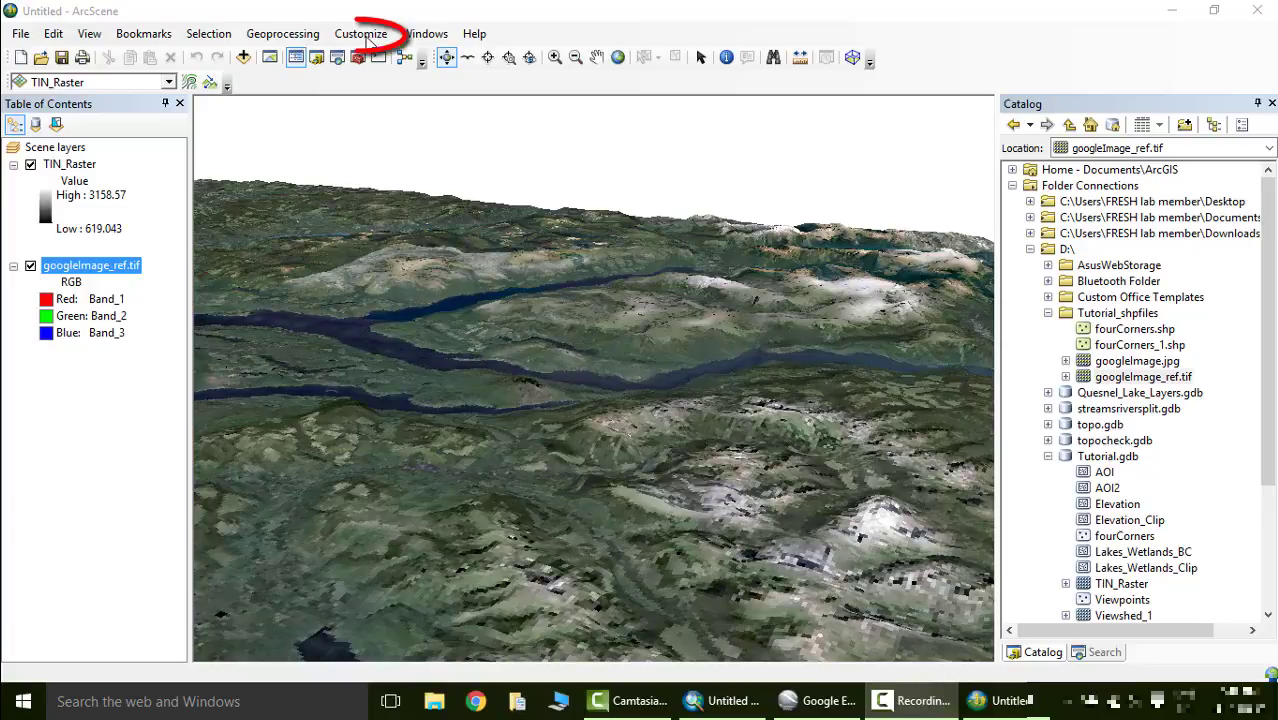
Turn on and dock the 3D Graphics toolbar, then open its Graphics menu
click(366, 36)
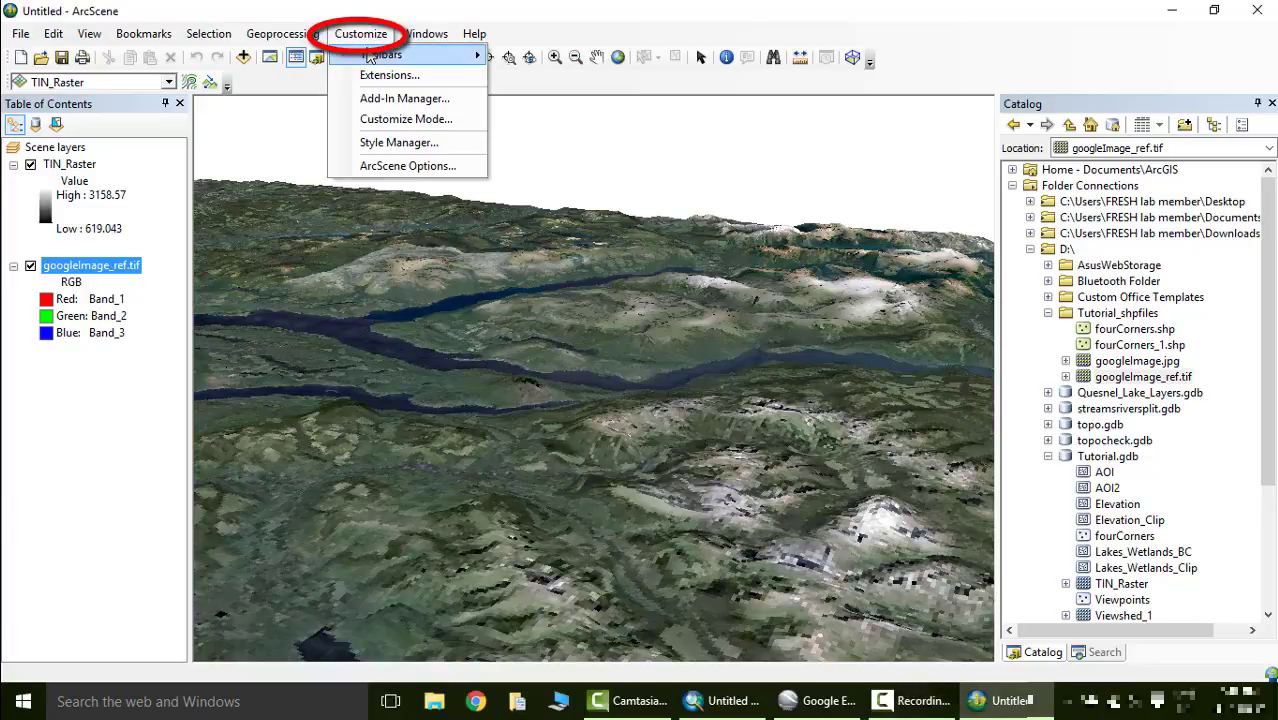
mouse_move(378, 58)
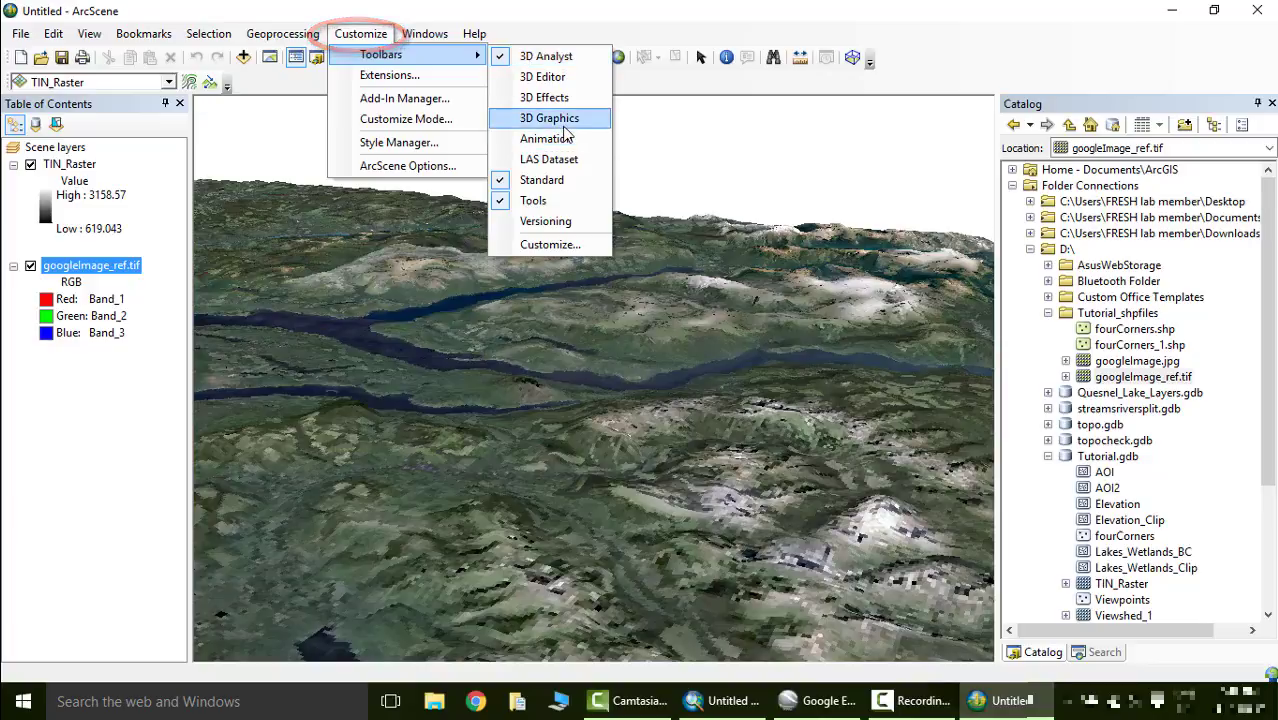
click(563, 133)
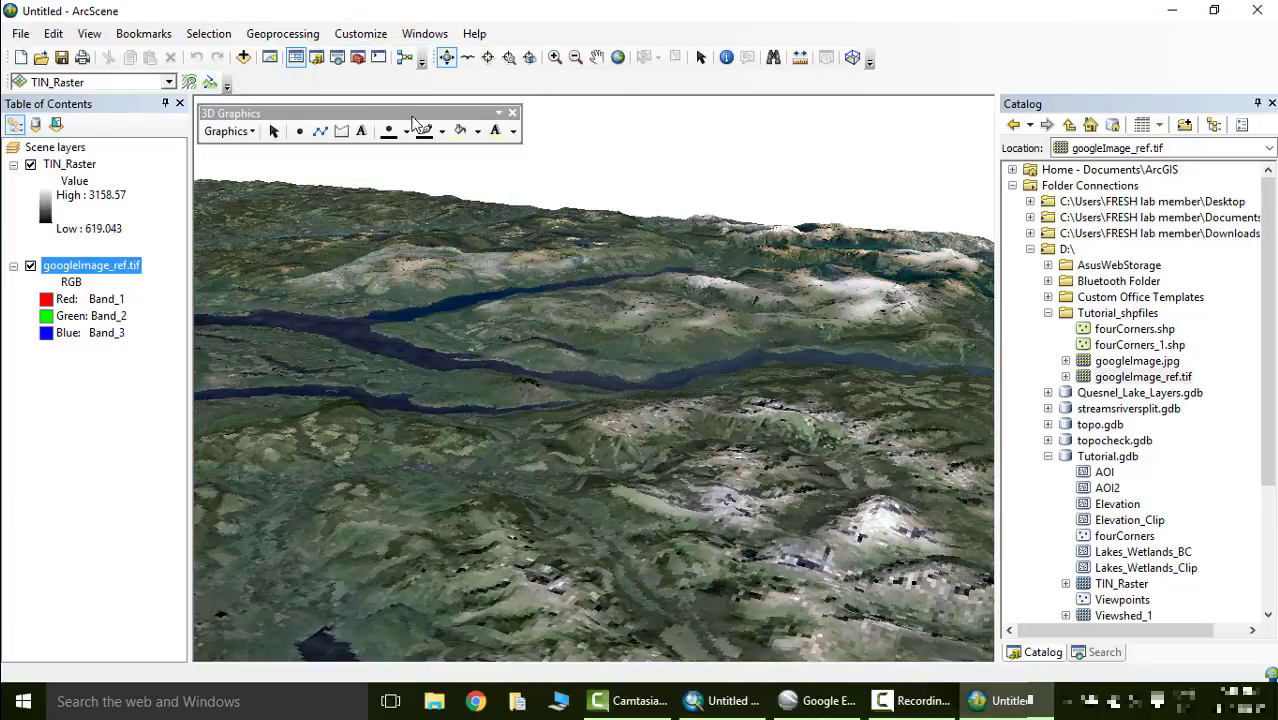
drag(413, 120, 428, 80)
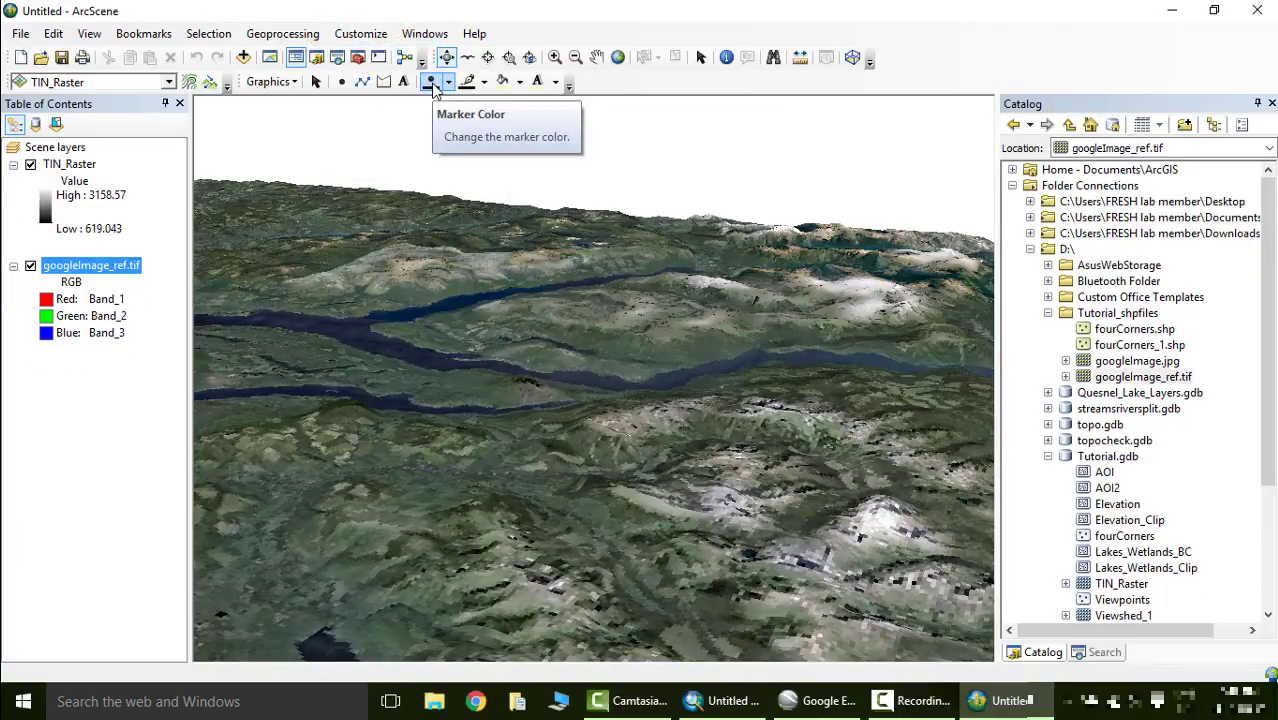
click(293, 84)
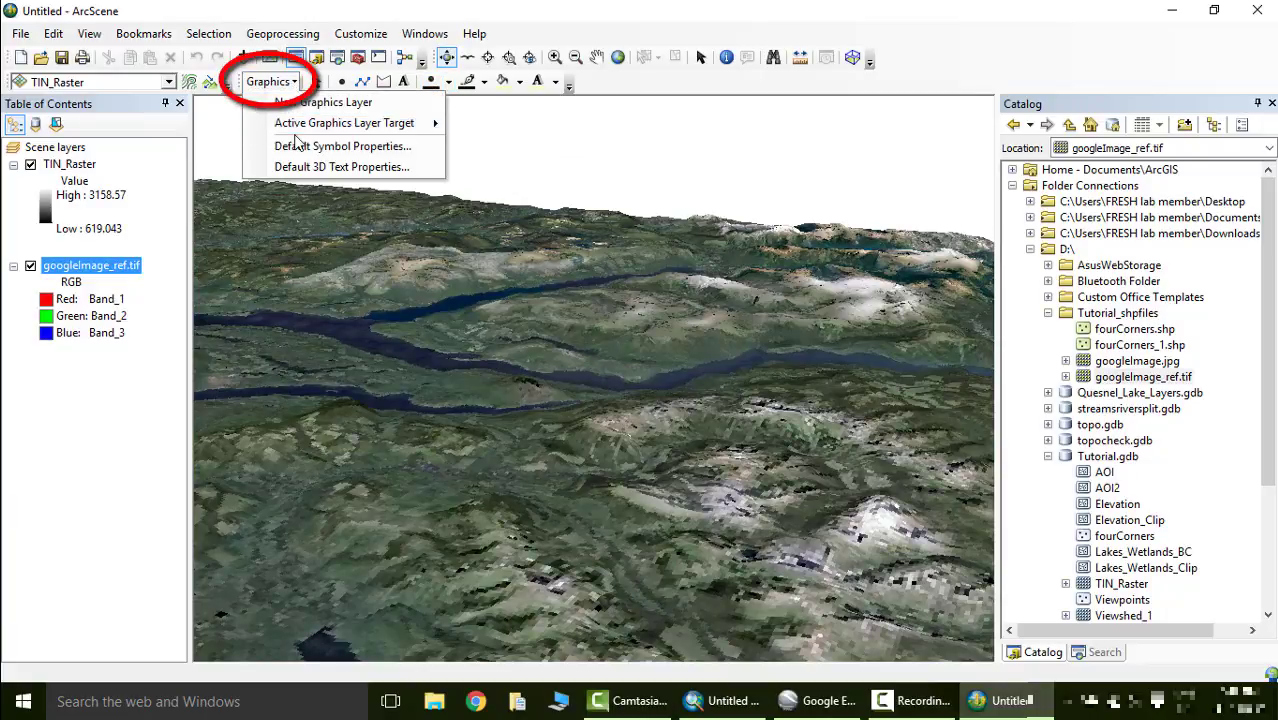
Set the default marker to the American Beech tree from the 3D Trees style, size 30
click(300, 147)
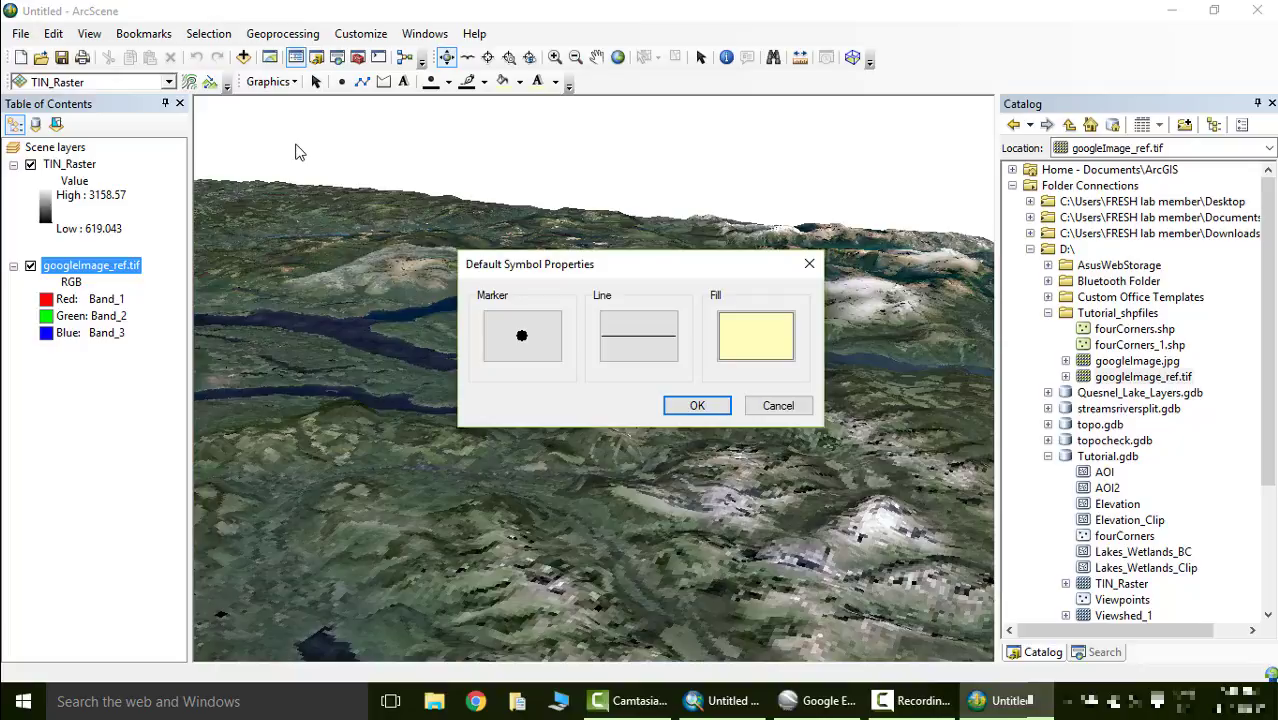
click(555, 334)
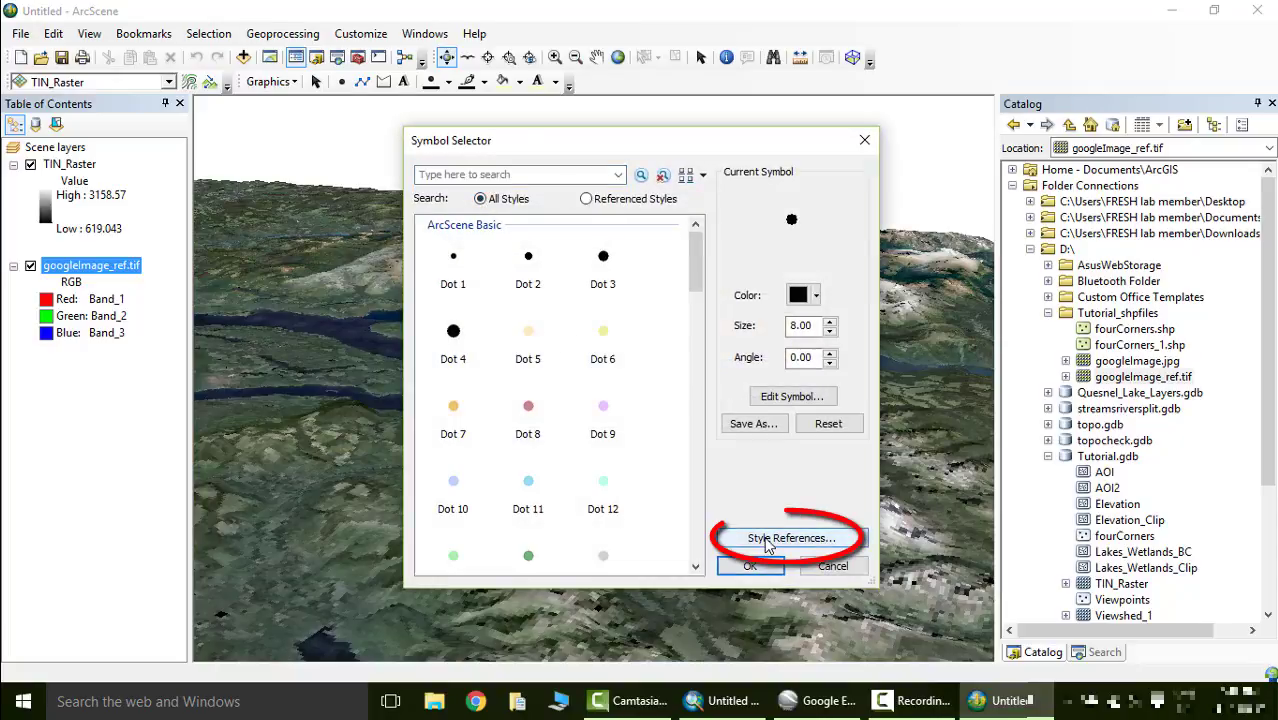
click(768, 540)
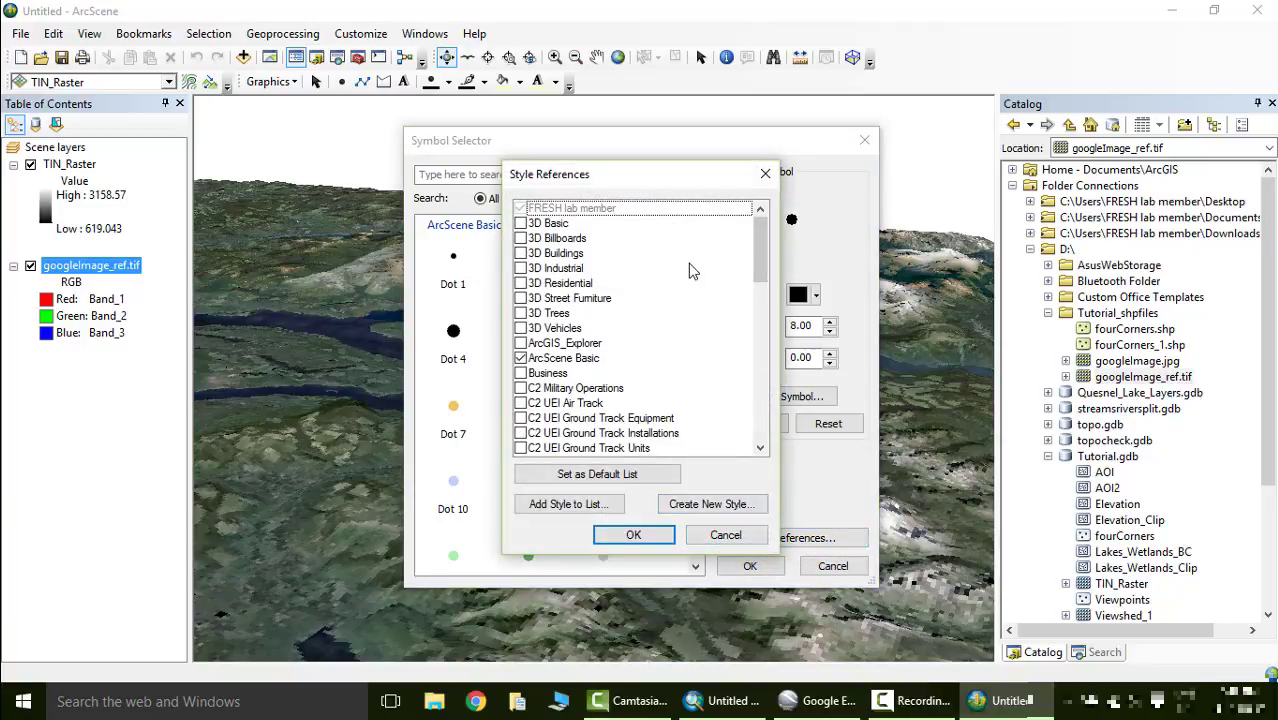
scroll(668, 313, down, 1)
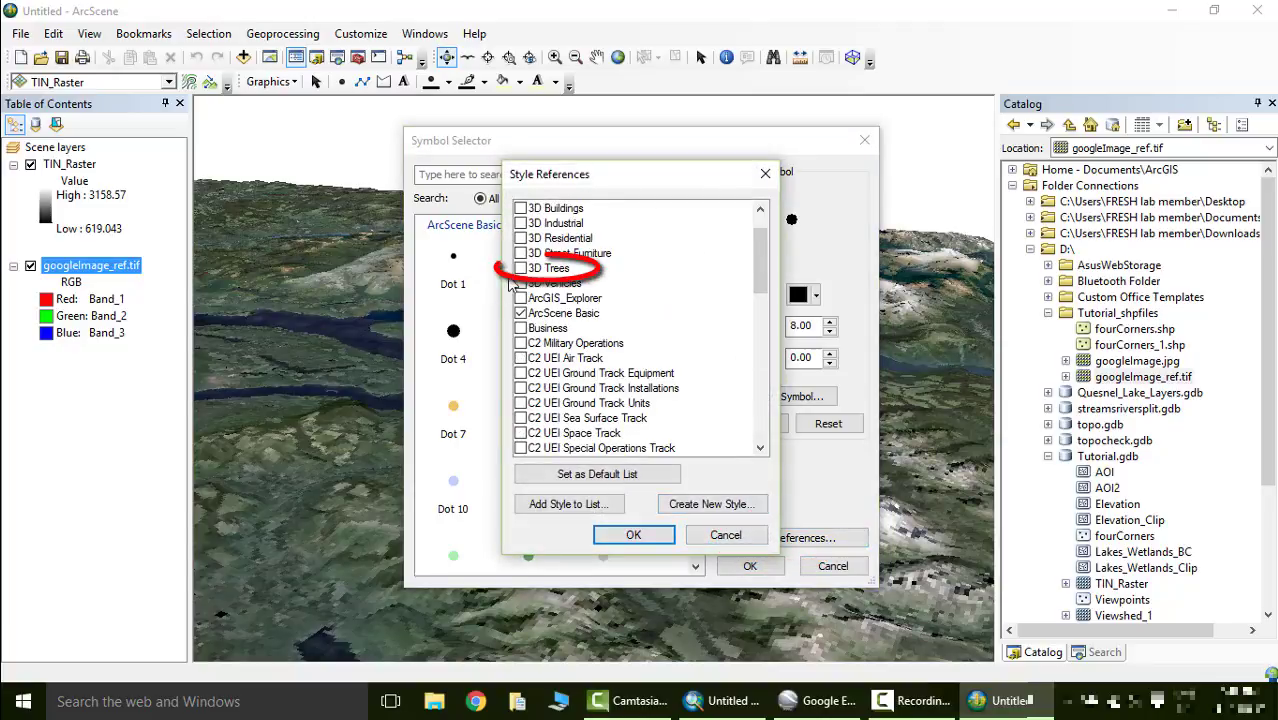
click(520, 268)
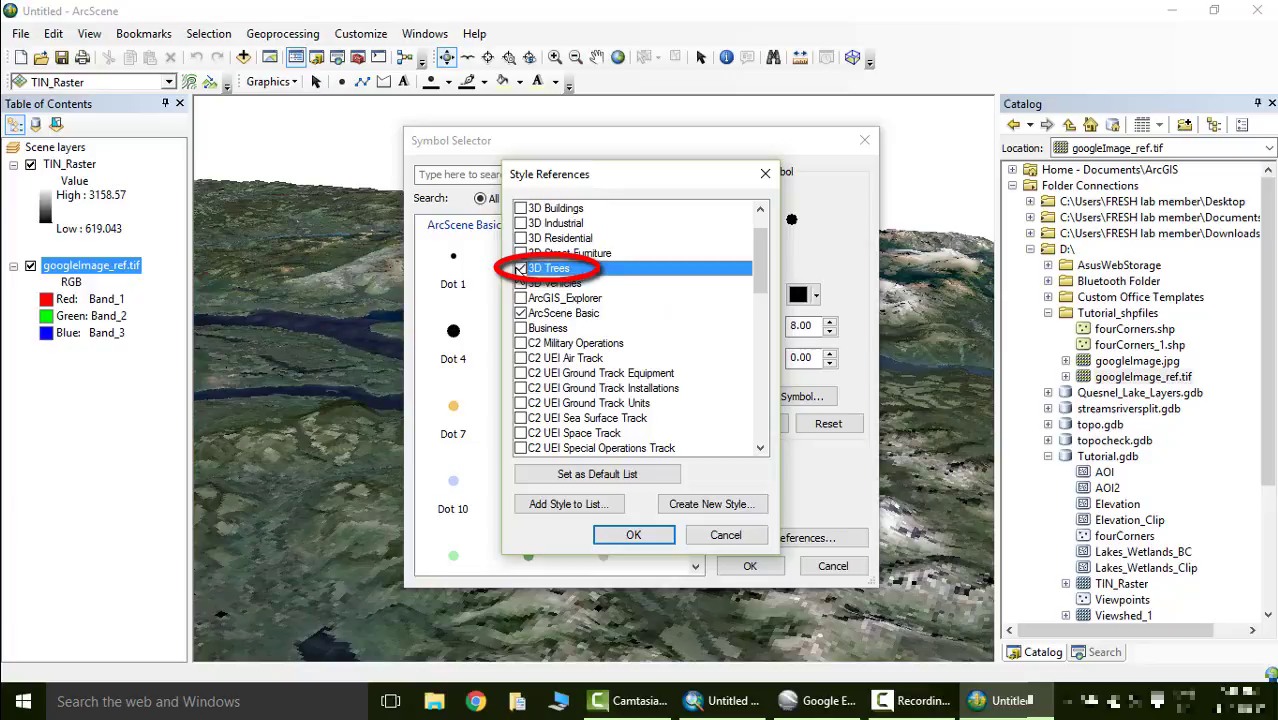
click(645, 541)
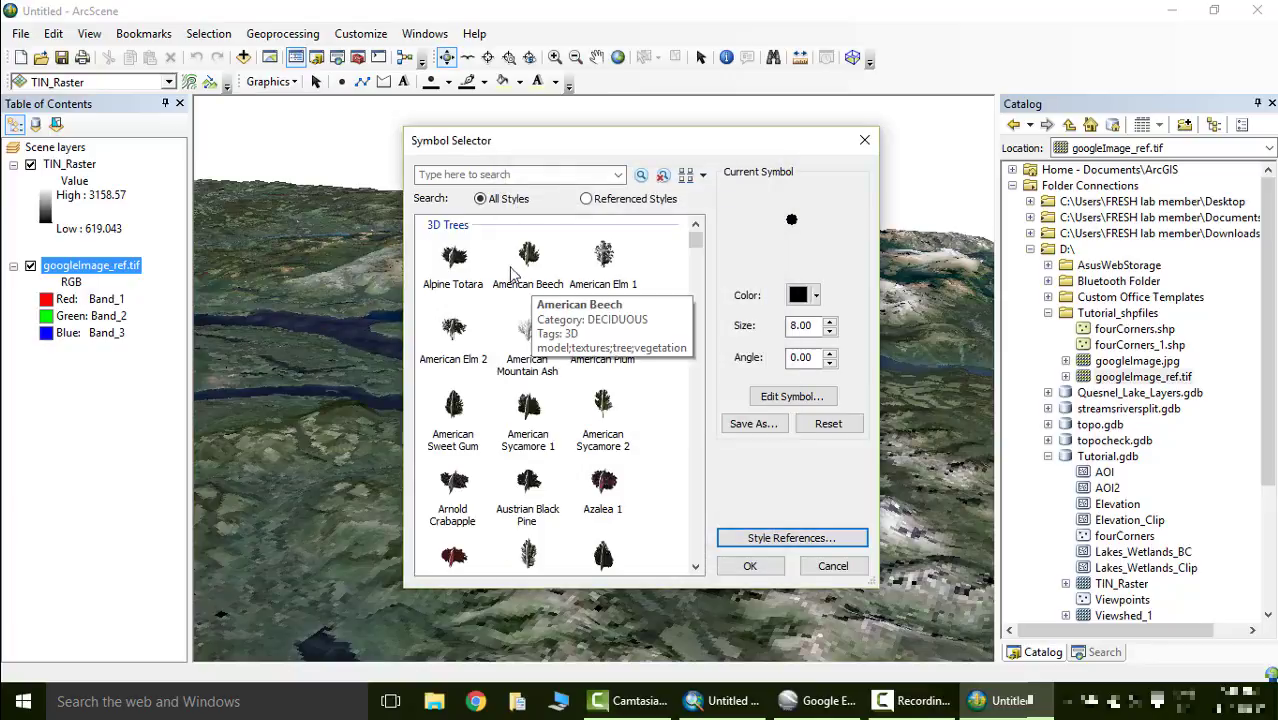
click(829, 321)
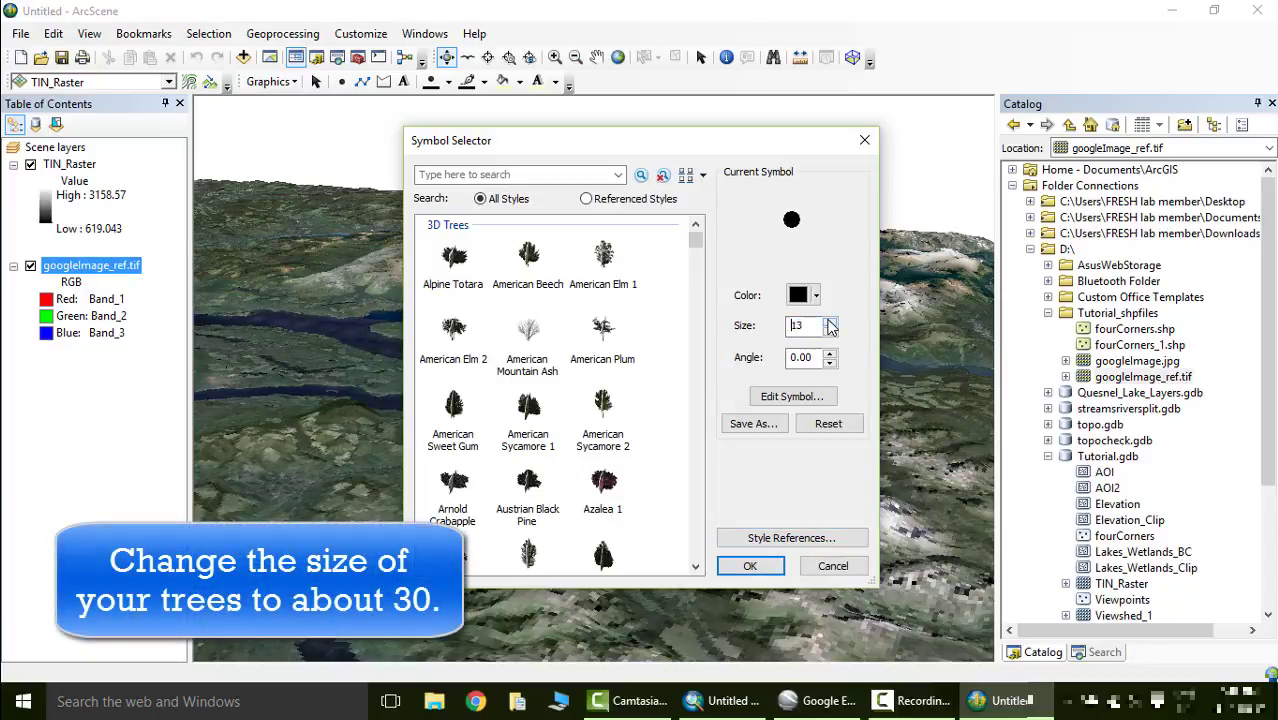
click(528, 265)
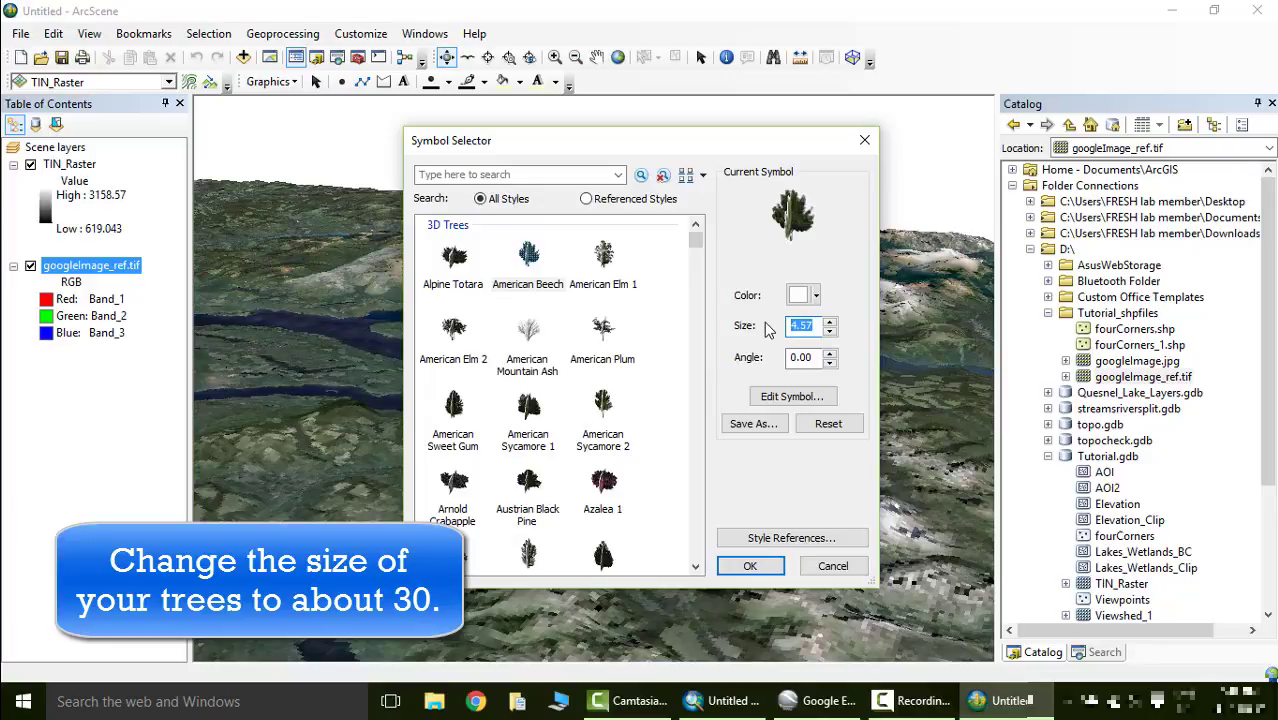
click(750, 566)
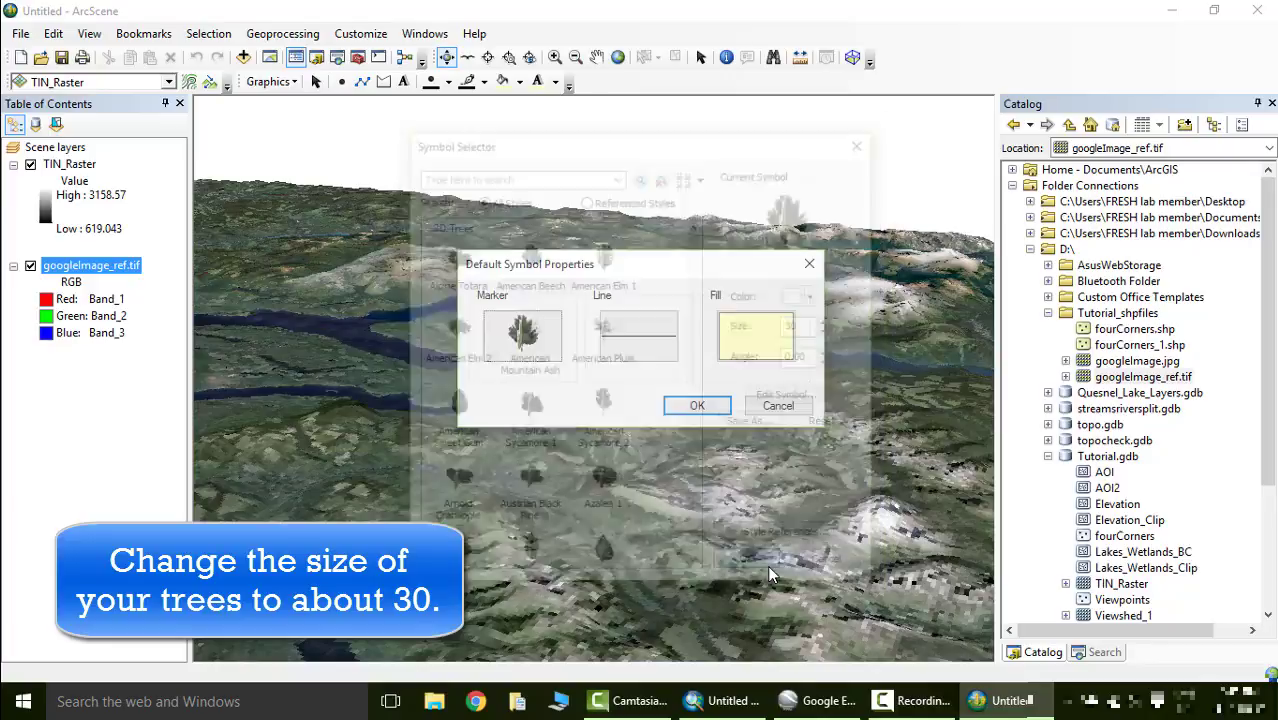
click(690, 406)
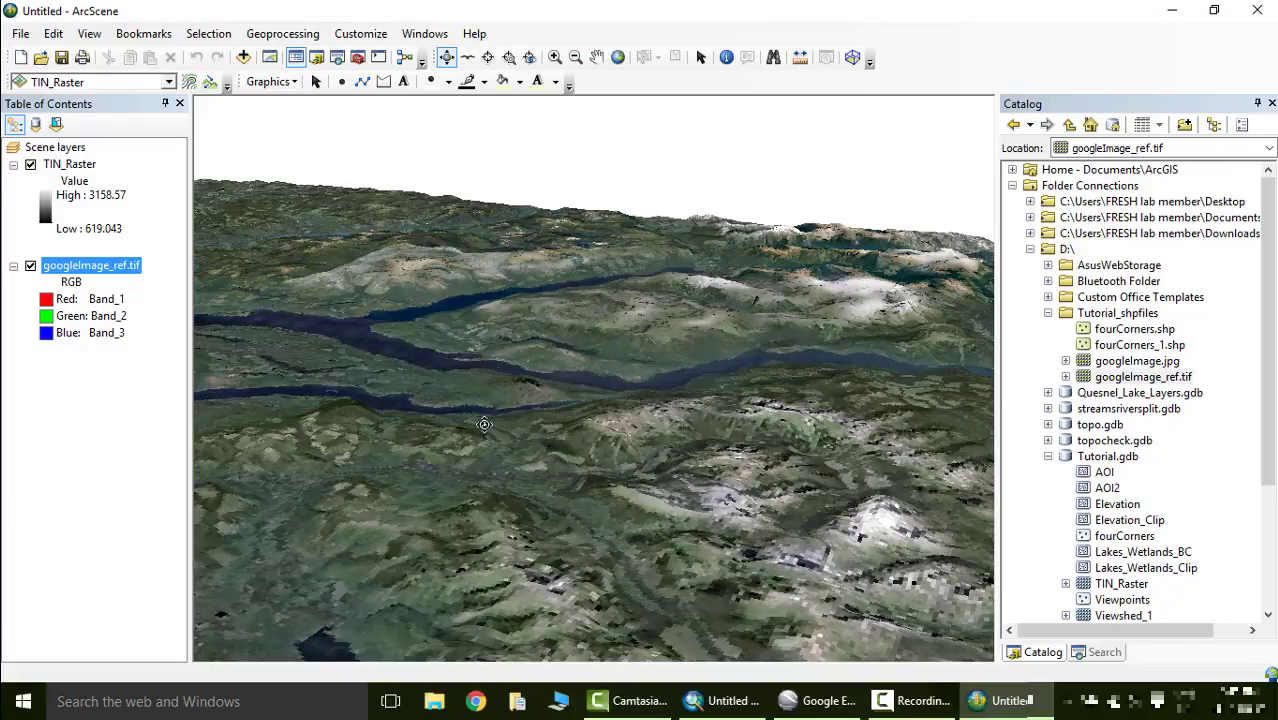
Zoom the ArcScene view in close on the lake shoreline
scroll(484, 424, up, 8)
scroll(1203, 617, down, 2)
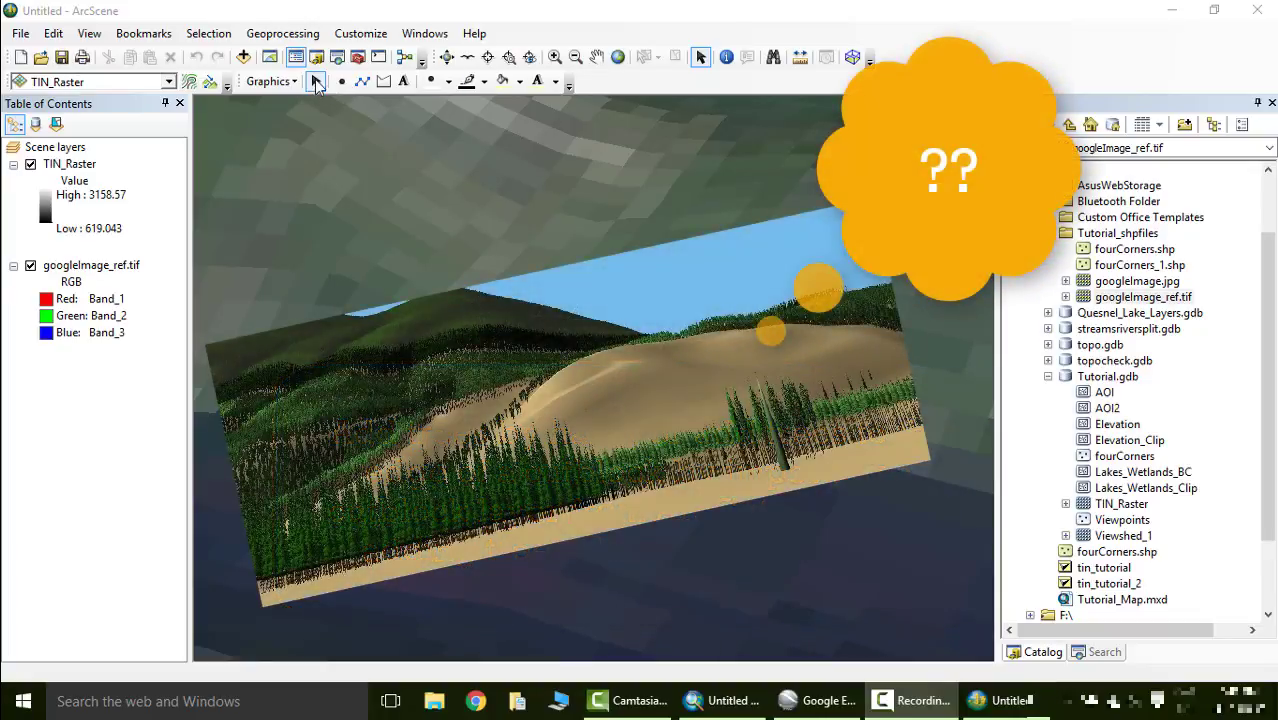
Place seven 3D tree point graphics along the lake's water edge on the draped terrain
click(341, 81)
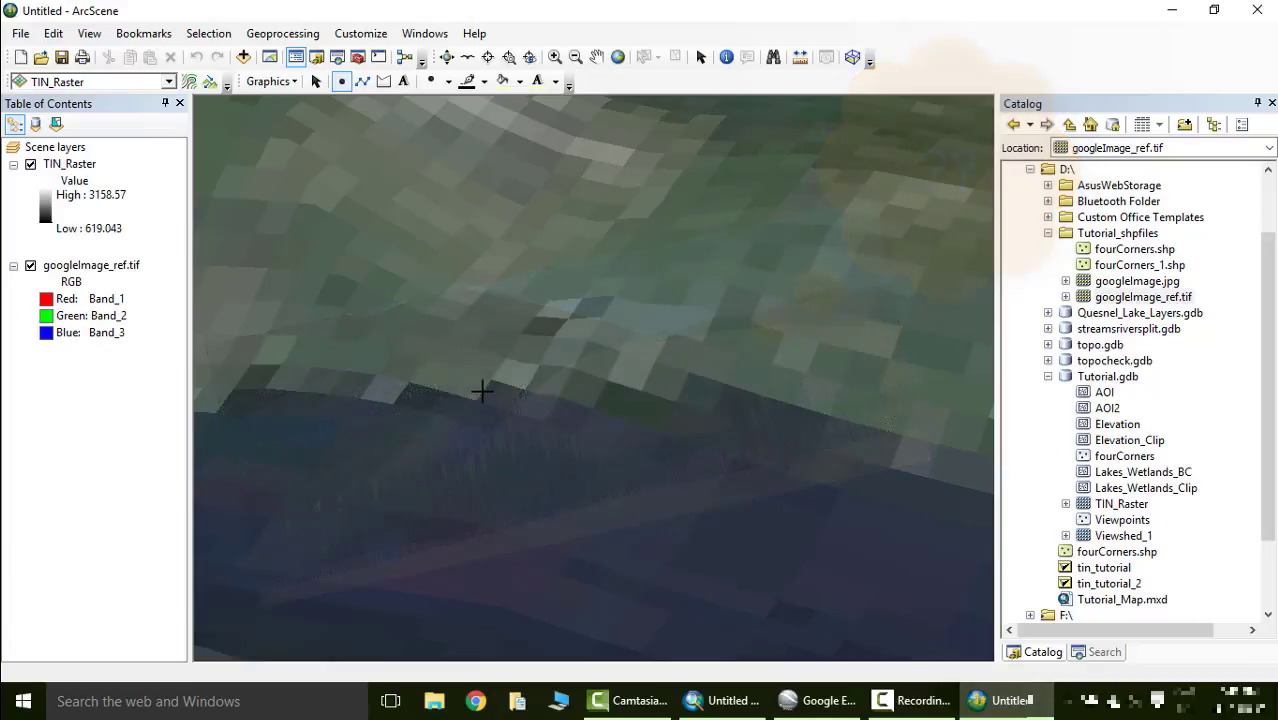
click(458, 397)
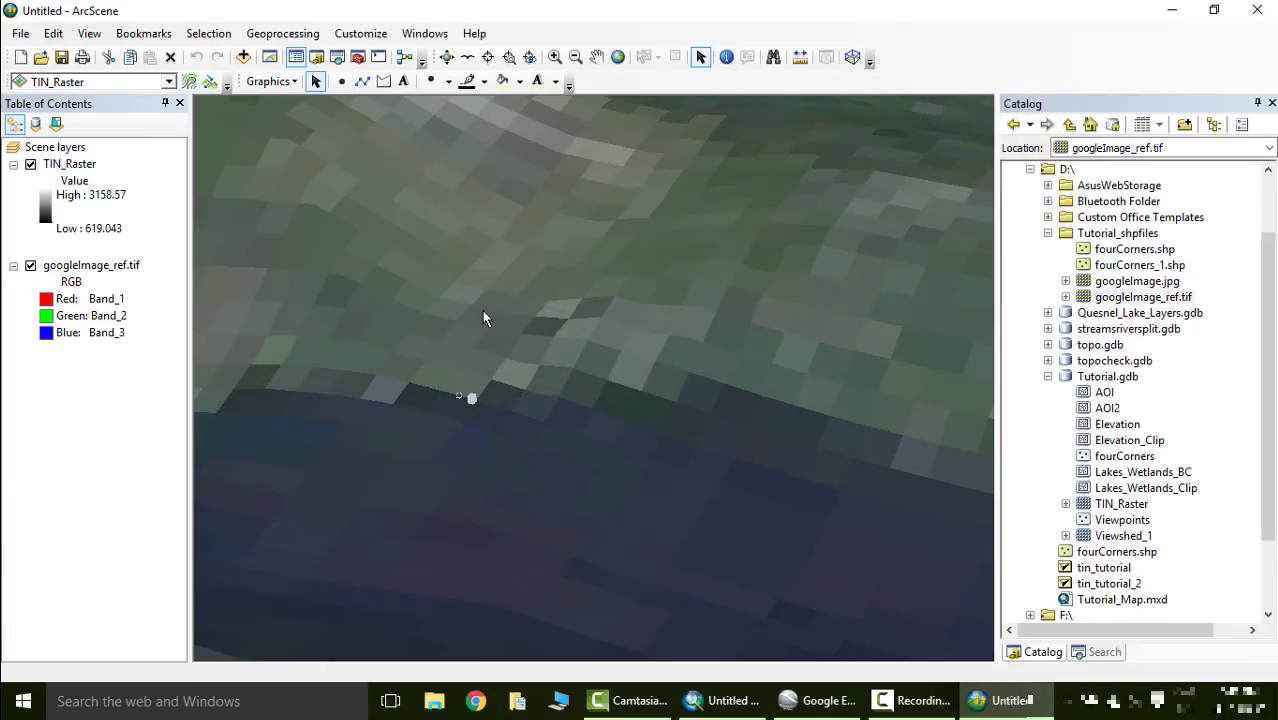
click(341, 81)
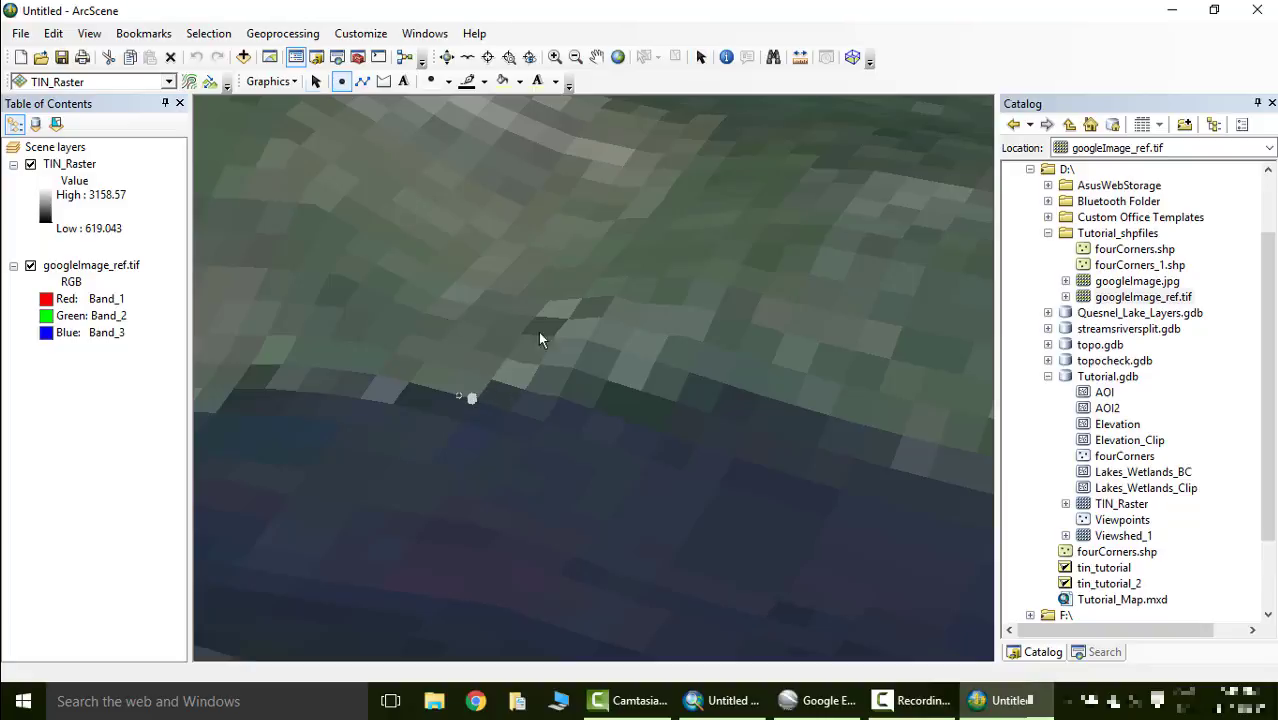
click(405, 395)
click(708, 409)
click(341, 81)
click(619, 381)
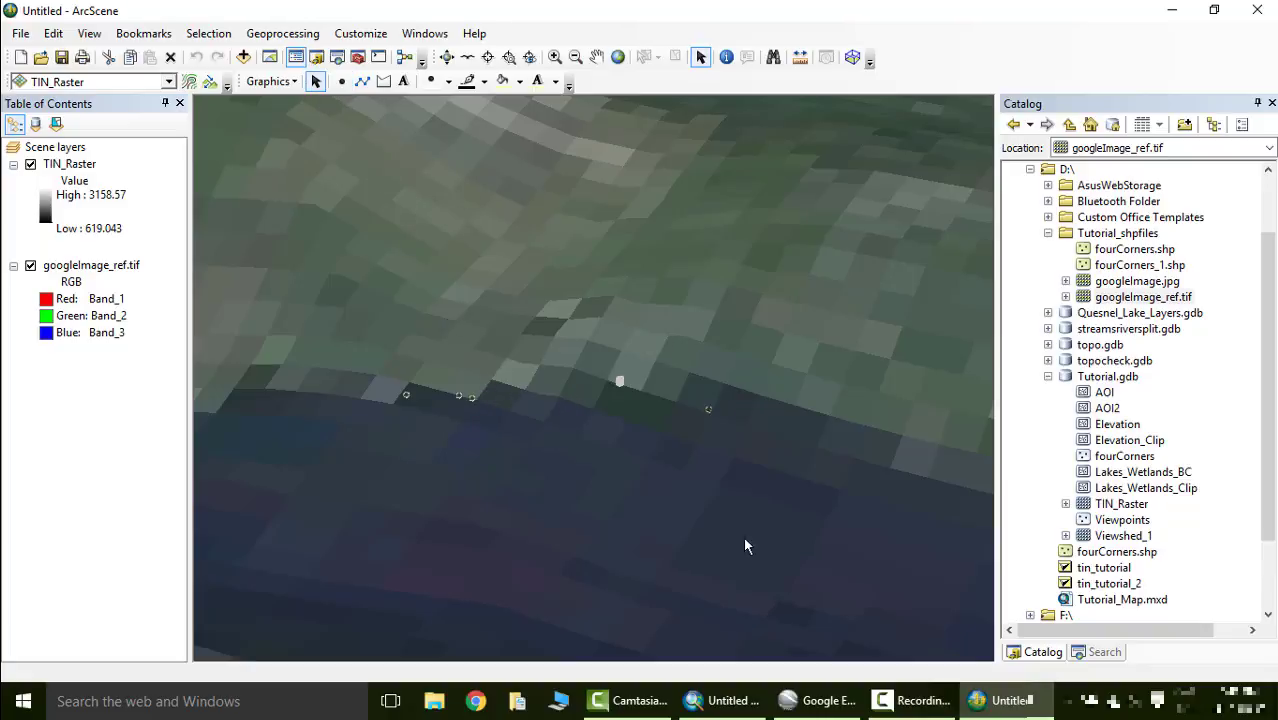
click(341, 81)
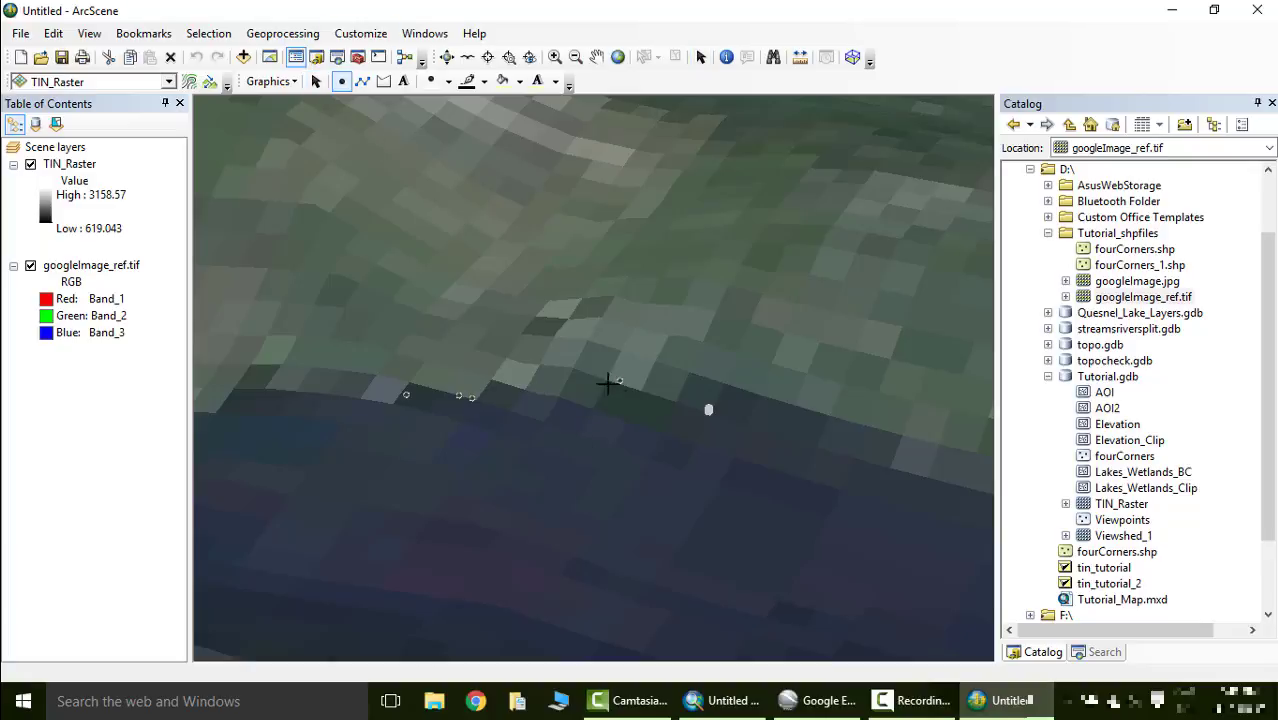
click(598, 373)
click(517, 345)
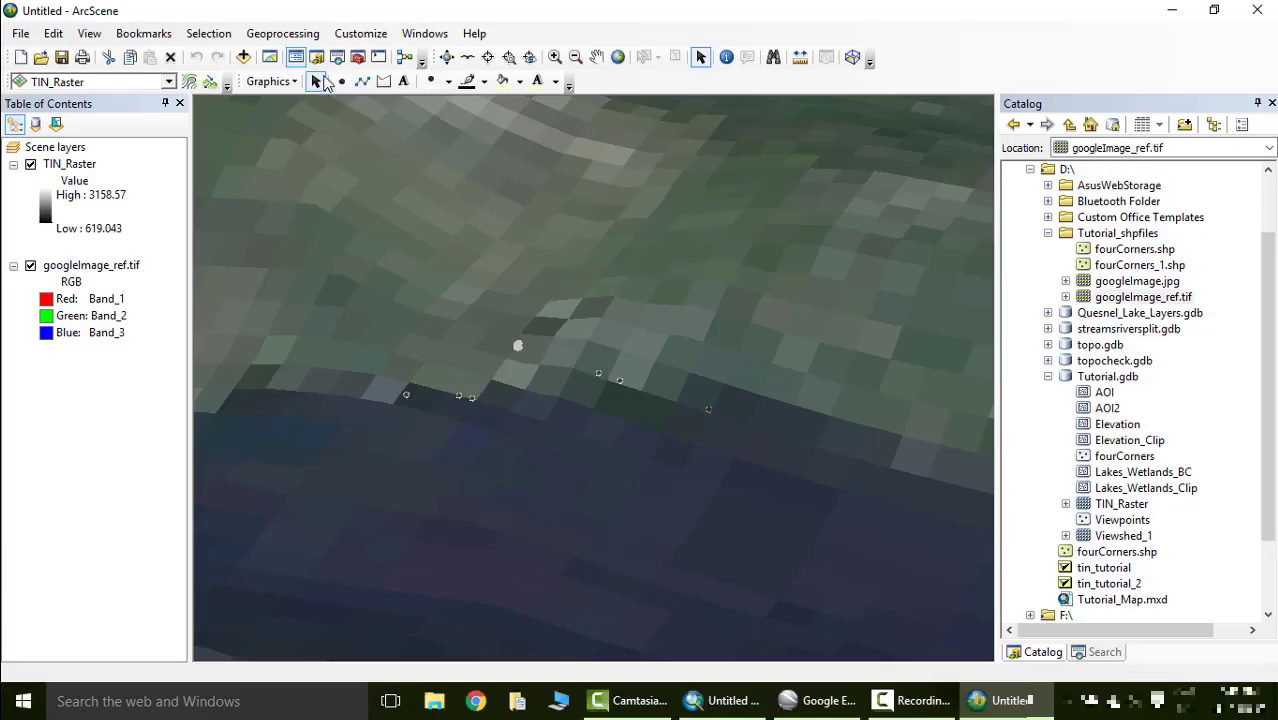
click(341, 83)
click(708, 410)
Pan the scene up and right so the tree markers sit higher above the lake
click(596, 57)
drag(585, 446, 636, 325)
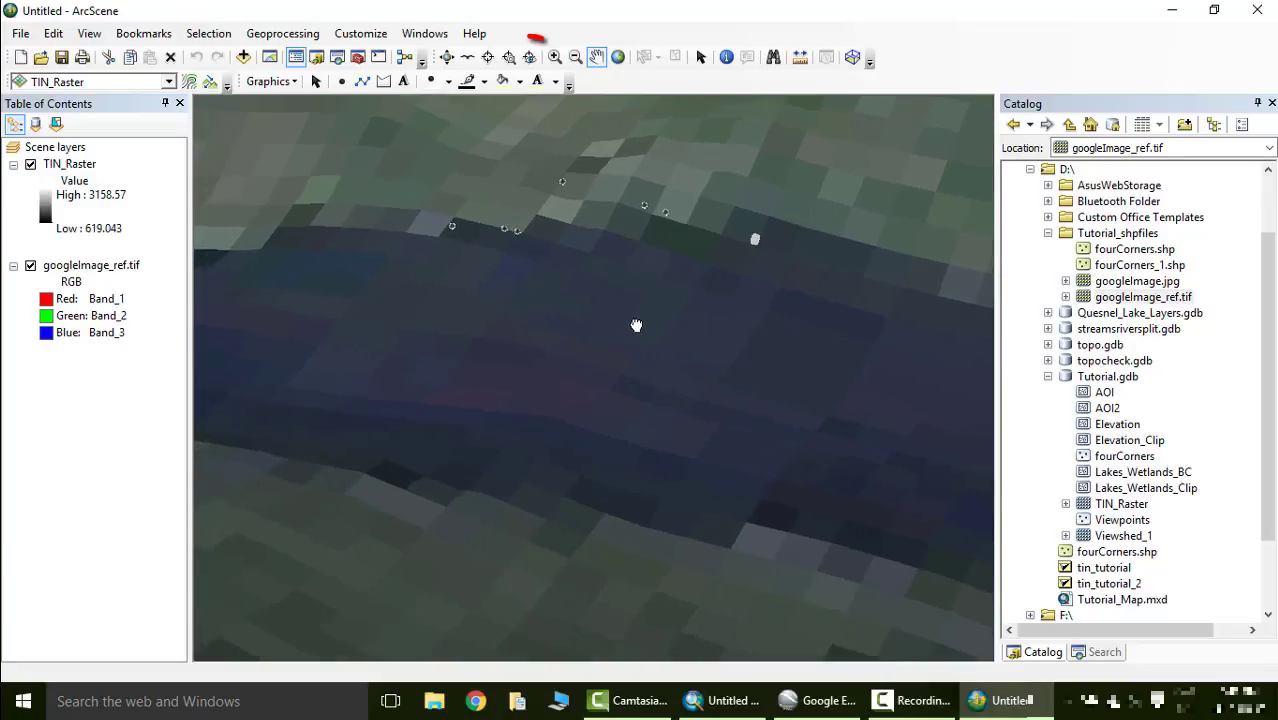